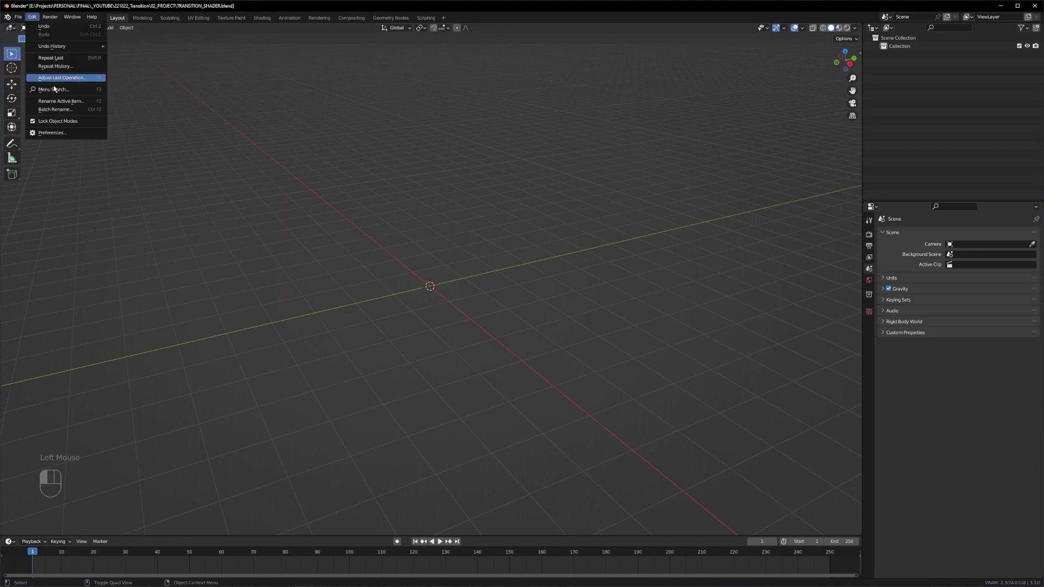
- Check in the add-on preferences that Node Wrangler and Node Preview are enabled, and close the preferences
click(54, 133)
drag(12, 22, 327, 97)
click(479, 117)
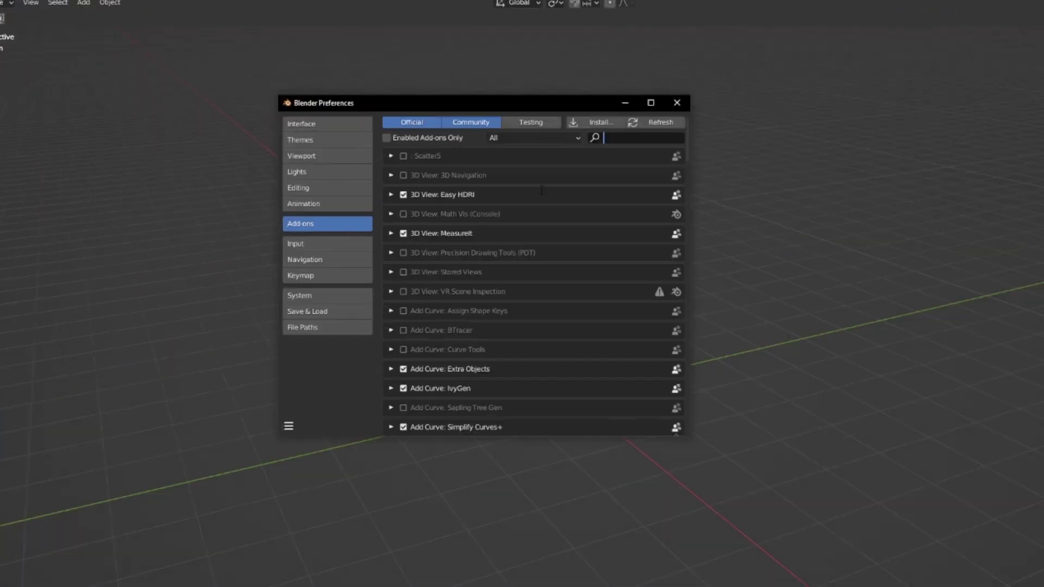
text(node)
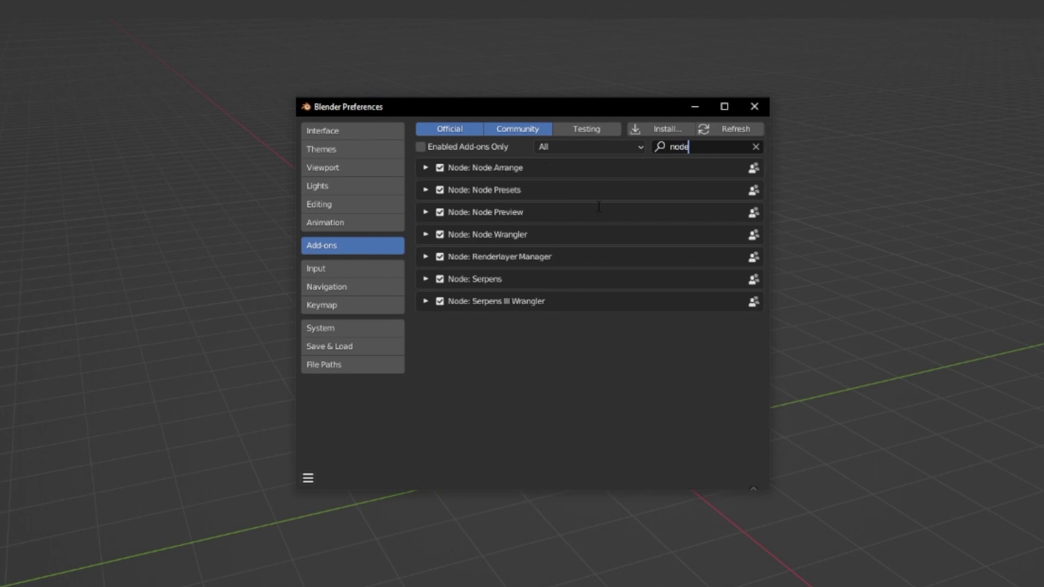
text( wr)
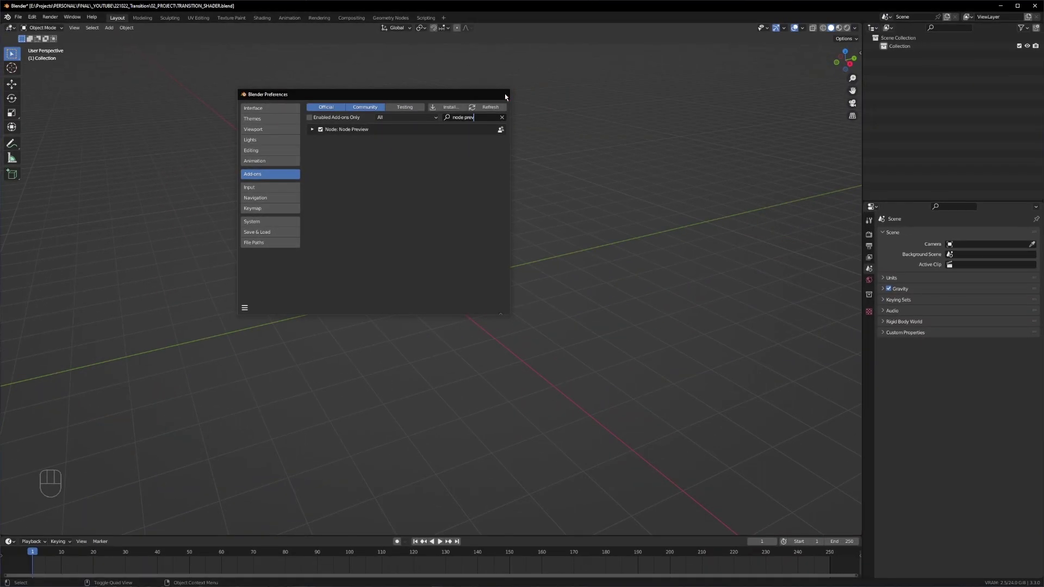
click(754, 106)
- Add a UV sphere at the scene origin and shade it smooth
key(shift+a)
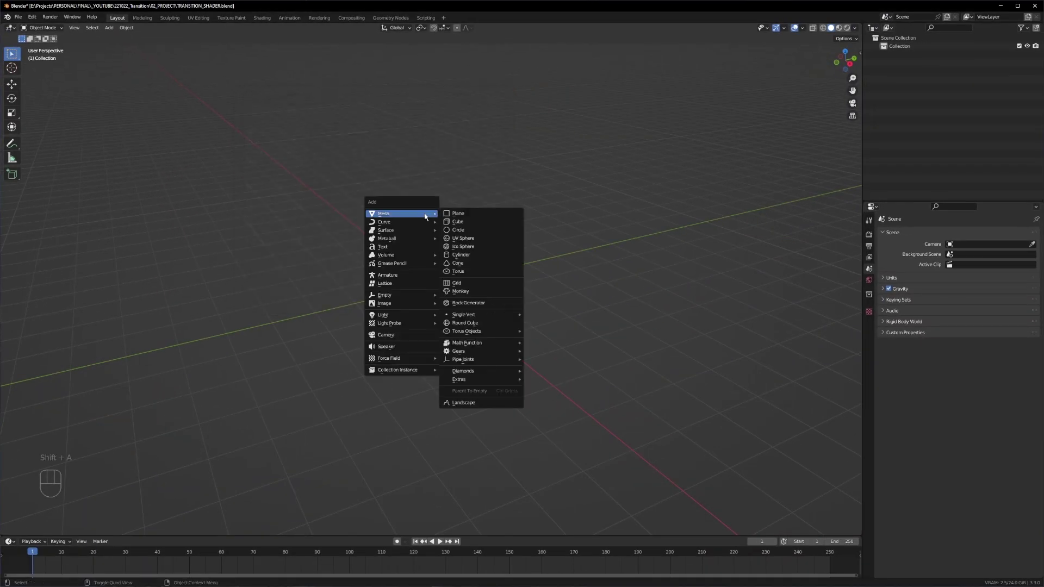
click(475, 238)
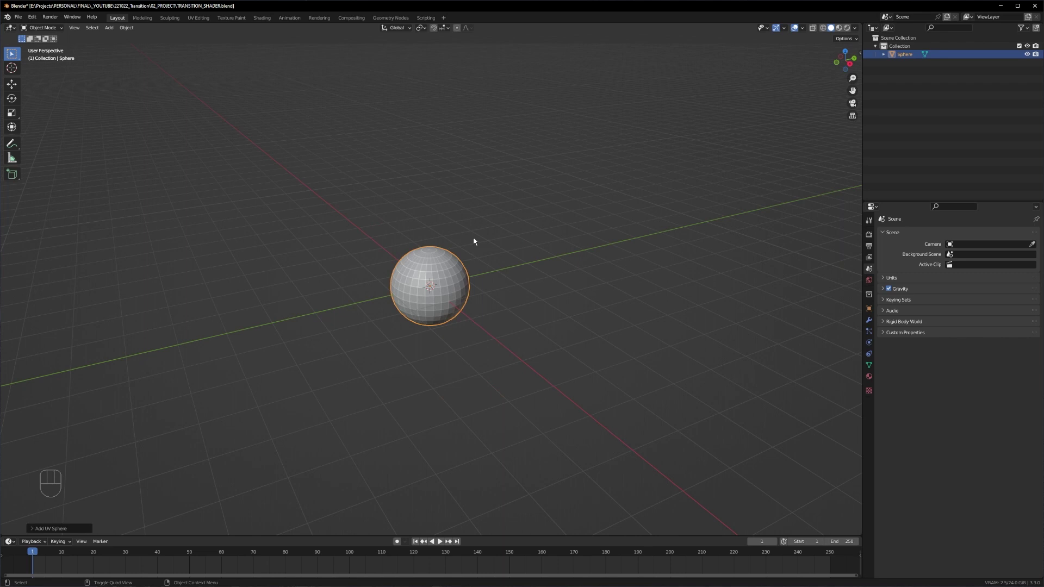
right_click(445, 266)
click(444, 267)
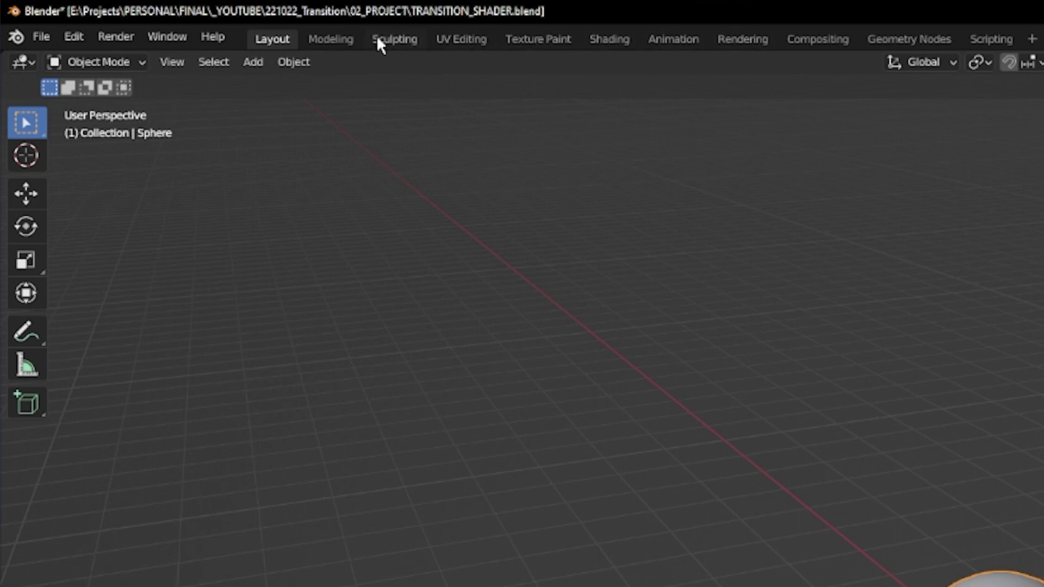
- Switch to the Shading workspace and set the viewport shading's world opacity to 0
click(621, 44)
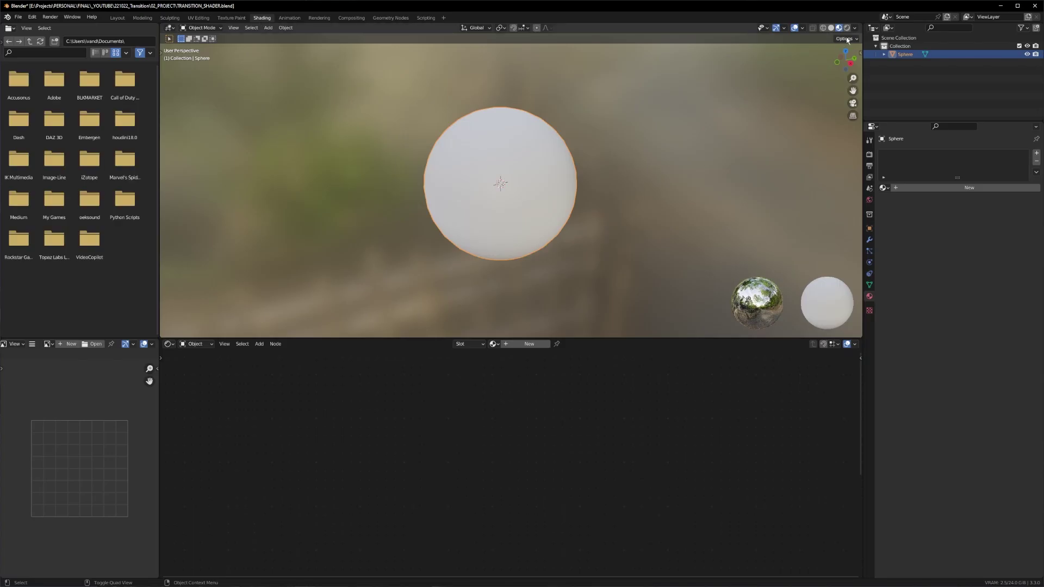
click(847, 28)
click(839, 28)
click(853, 28)
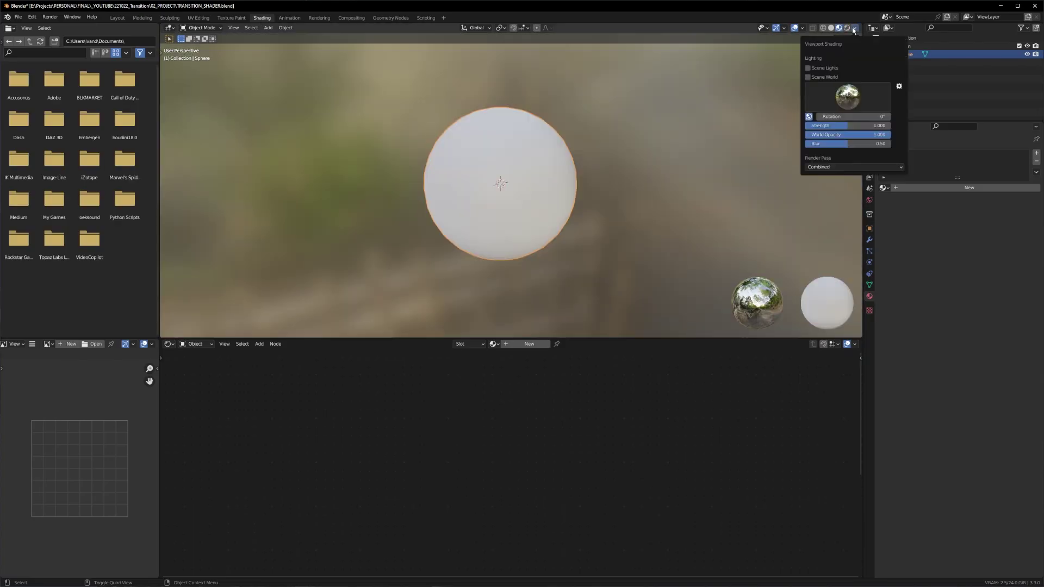
drag(870, 134, 808, 134)
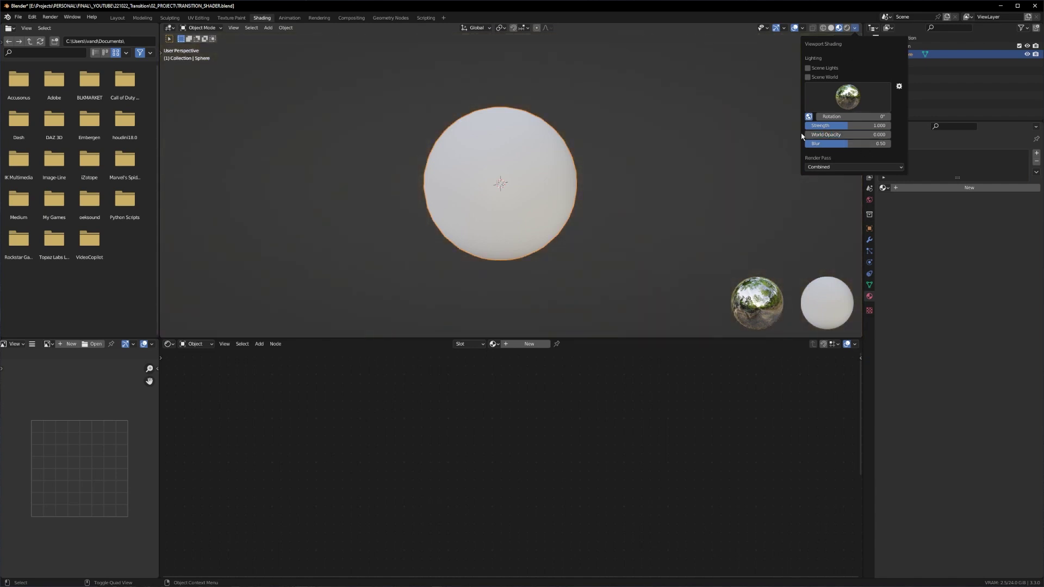
- Create a new material on the sphere and name it TRANSITION_SHADER
click(520, 344)
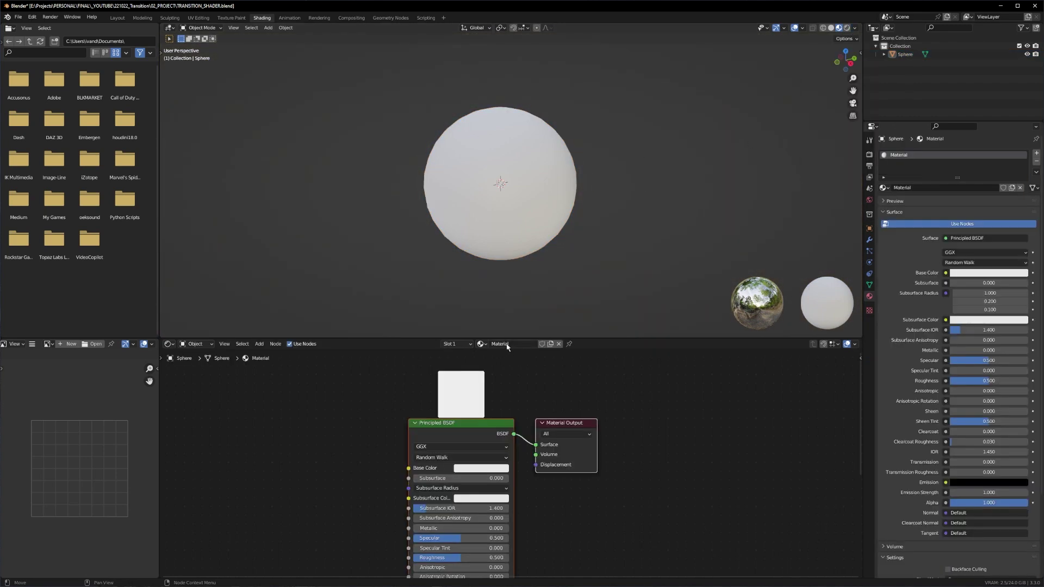
click(520, 344)
text(TRANSIOT)
key(BackSpace)
key(BackSpace)
key(BackSpace)
text(ITION_SHADER)
key(Return)
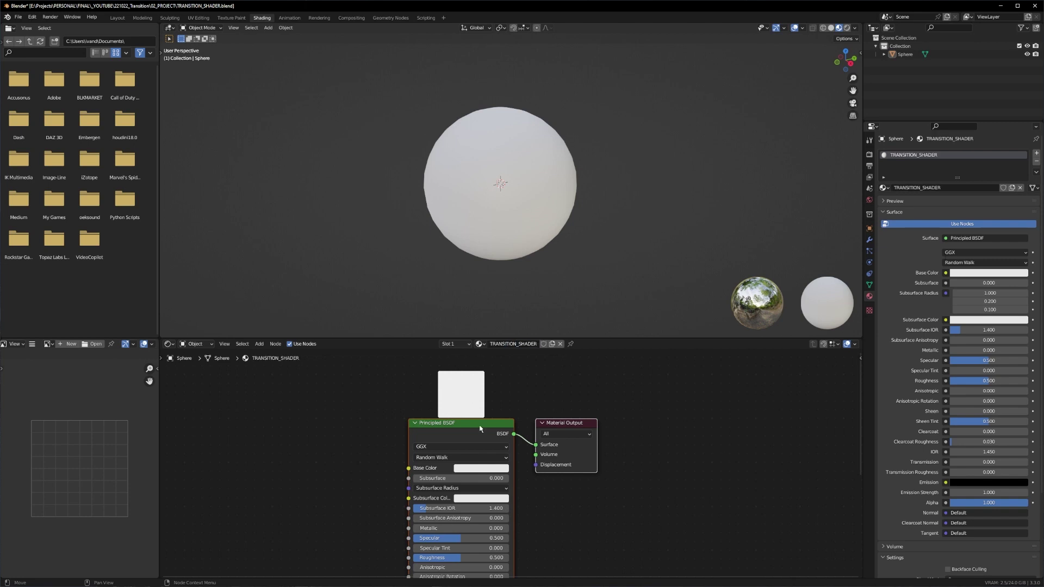
- Enlarge the node editor and spread the Principled BSDF and Material Output nodes apart
drag(428, 425, 629, 409)
click(478, 408)
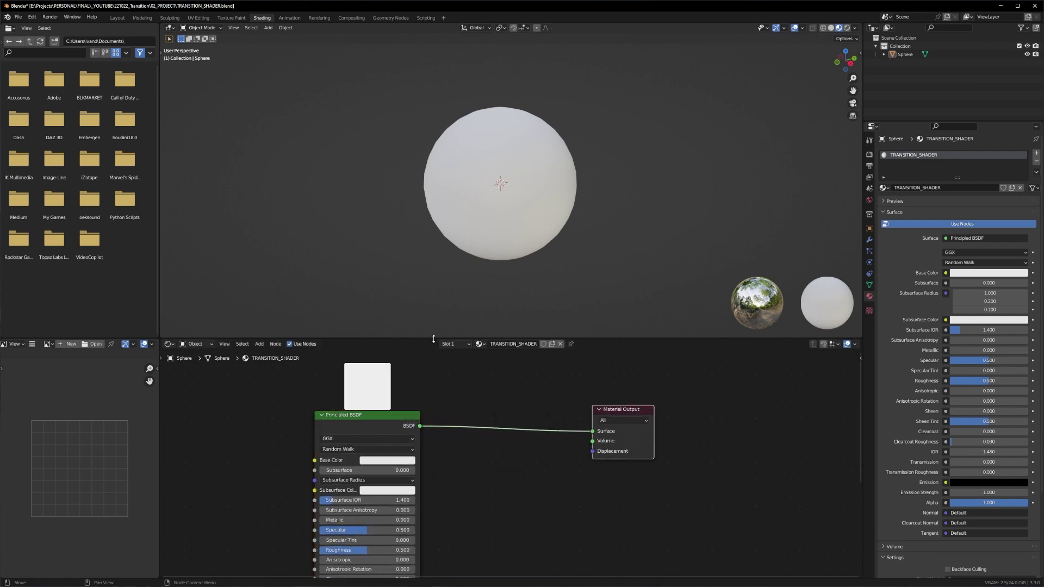
drag(433, 338, 435, 272)
scroll(477, 387, down, 3)
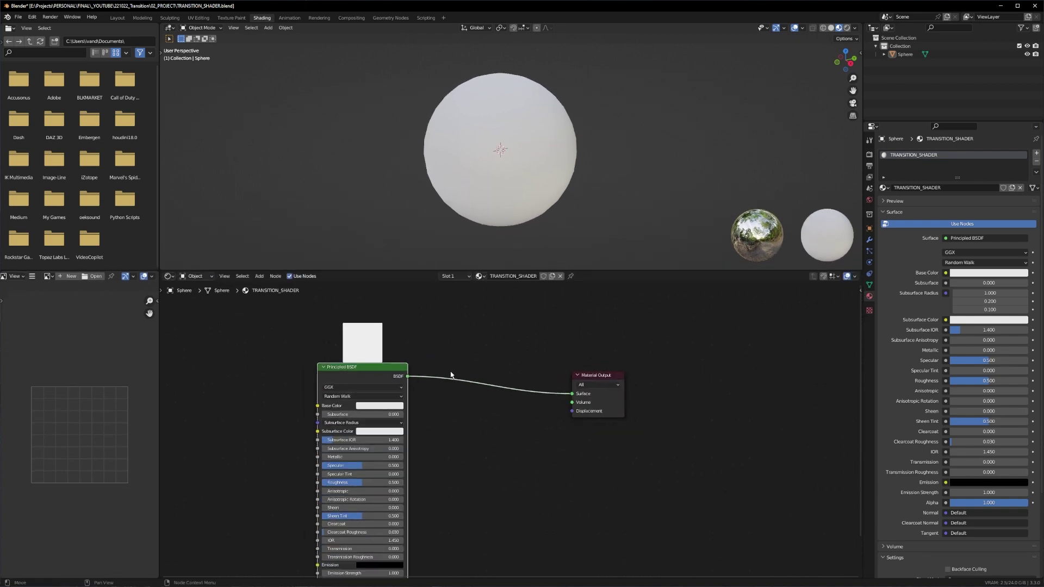
middle_drag(472, 418, 474, 387)
drag(593, 349, 614, 343)
click(531, 316)
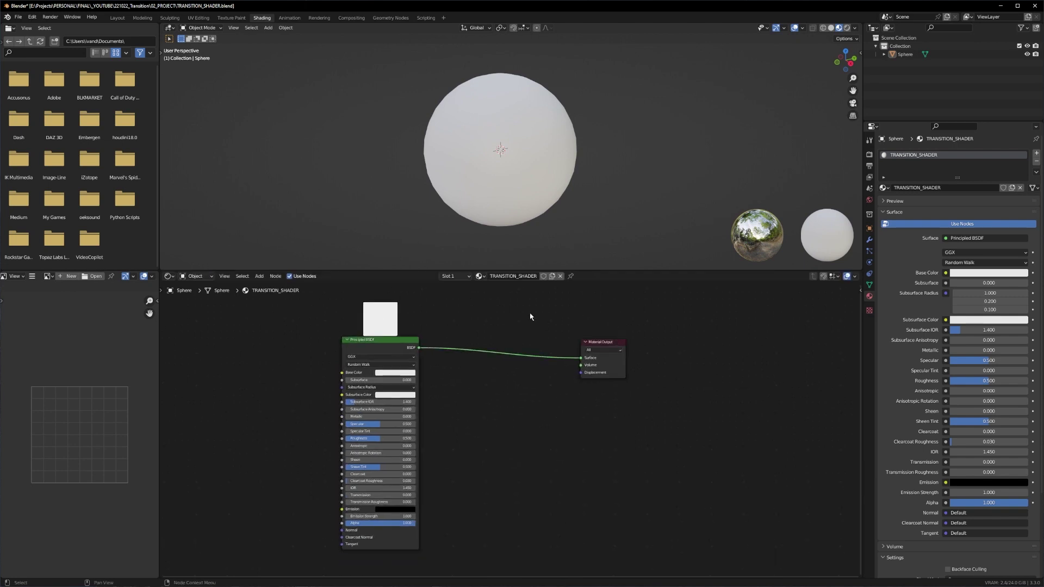
key(shift+a)
click(531, 317)
text(texture coordinate)
key(Return)
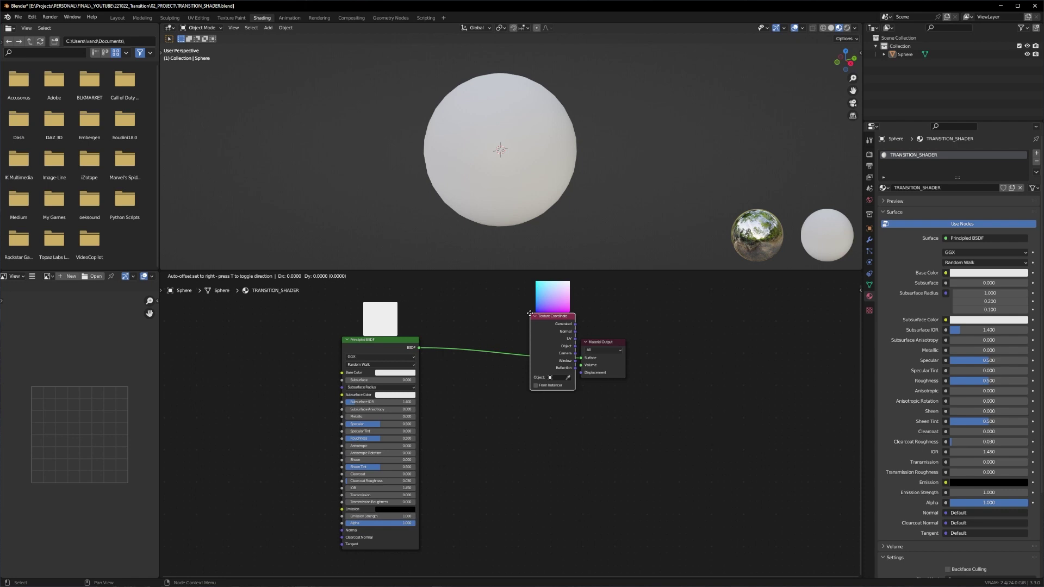
key(Escape)
- Insert a Mix Shader node on the link between the Principled BSDF and the Material Output
key(shift+a)
click(530, 315)
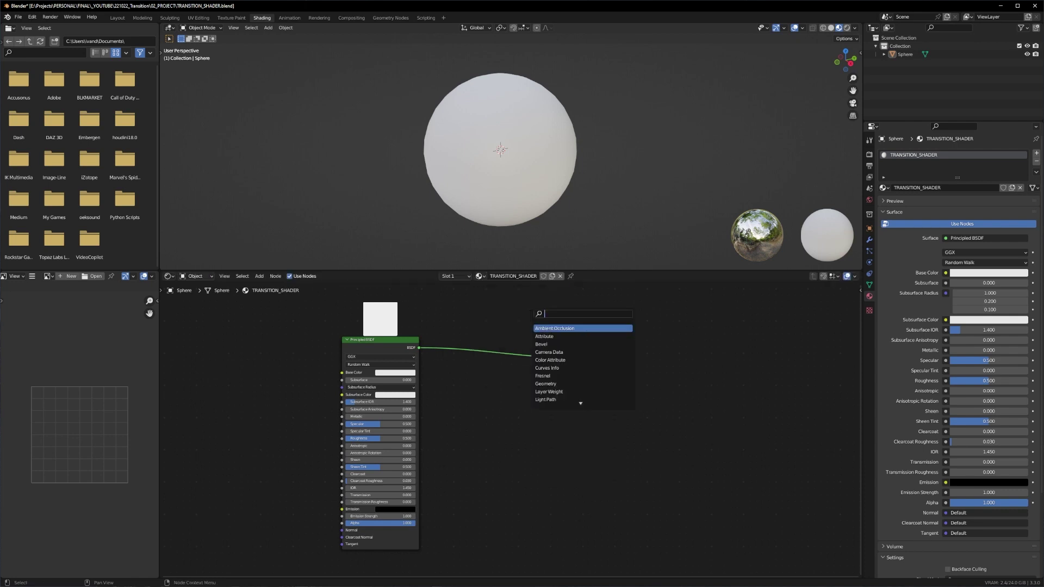
text(mixs)
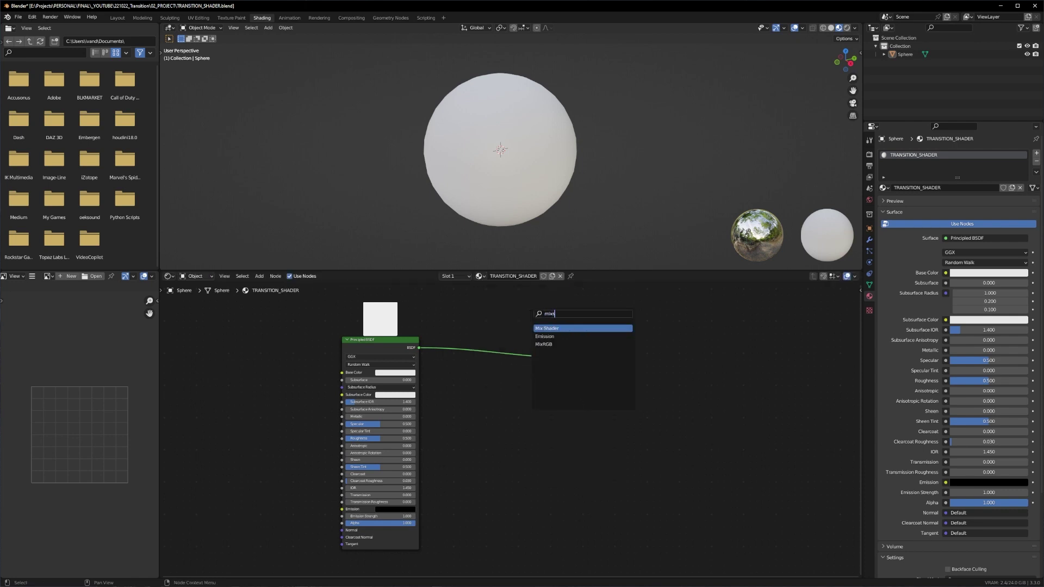
key(Return)
click(520, 348)
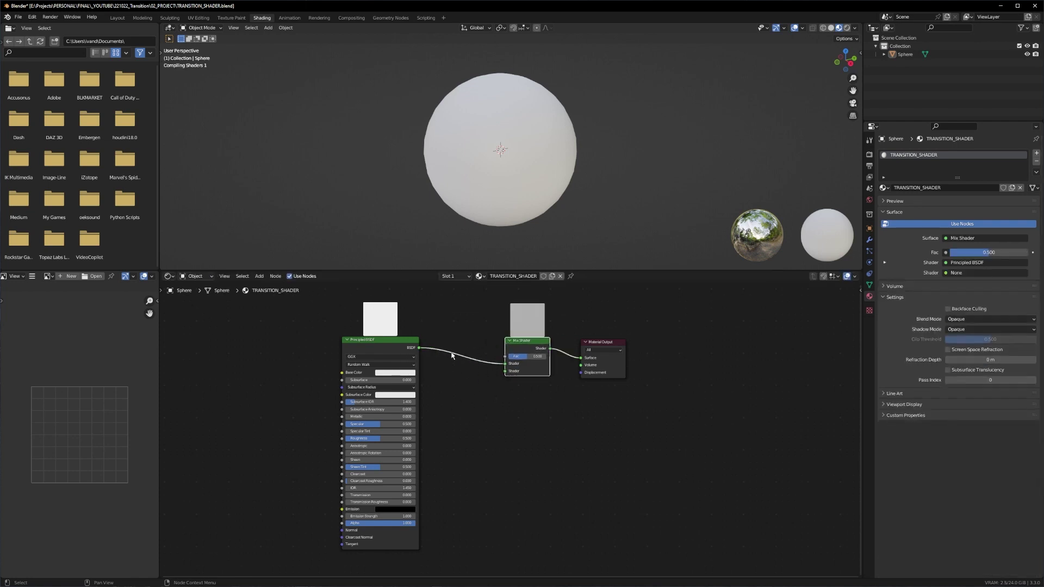
- Give the Principled BSDF a crimson base color, metallic of about 0.41 and lower roughness, and save the file
drag(363, 354, 222, 392)
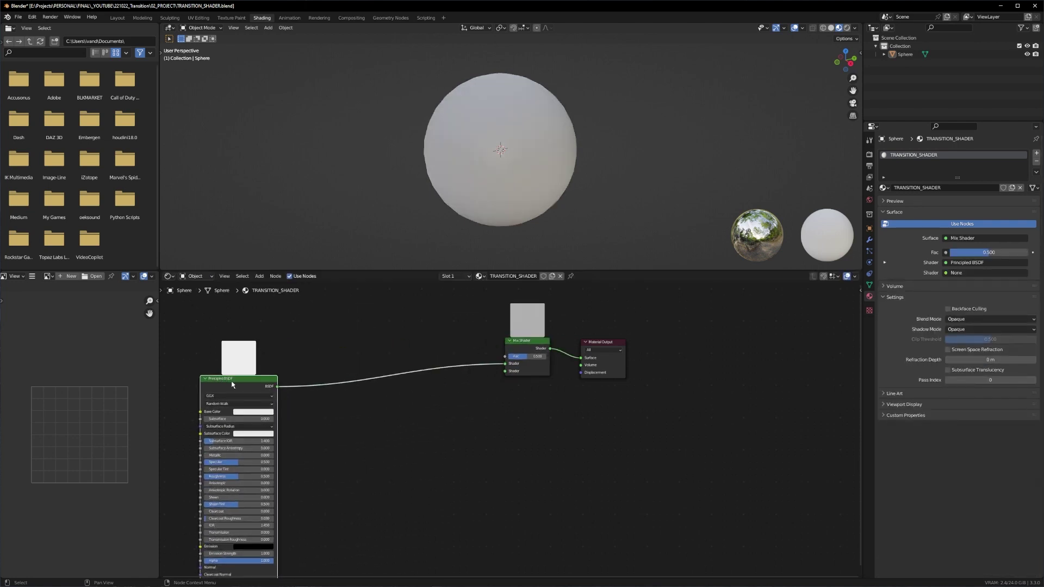
click(249, 412)
click(265, 360)
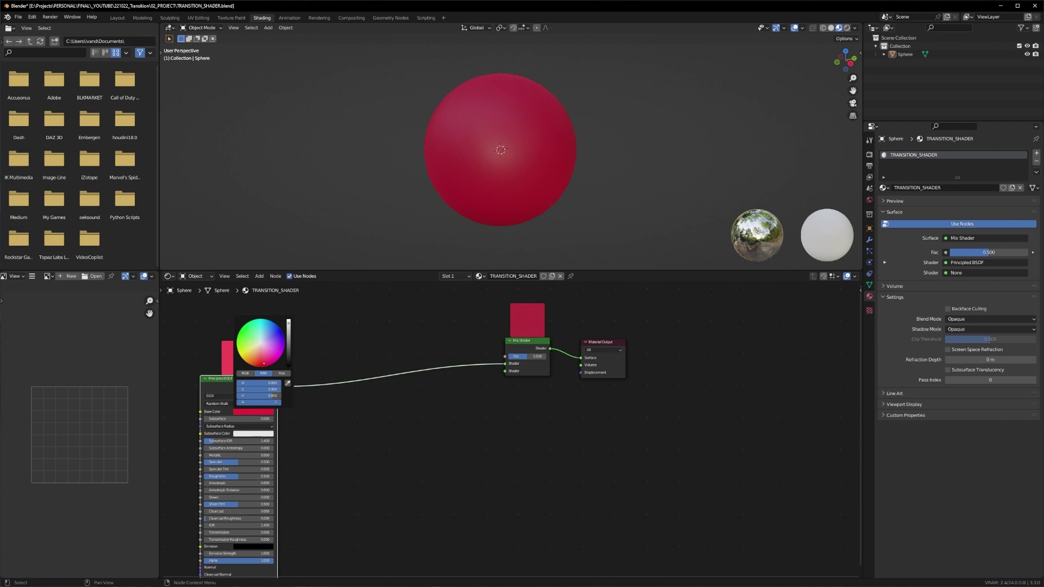
drag(223, 455, 220, 476)
key(ctrl+s)
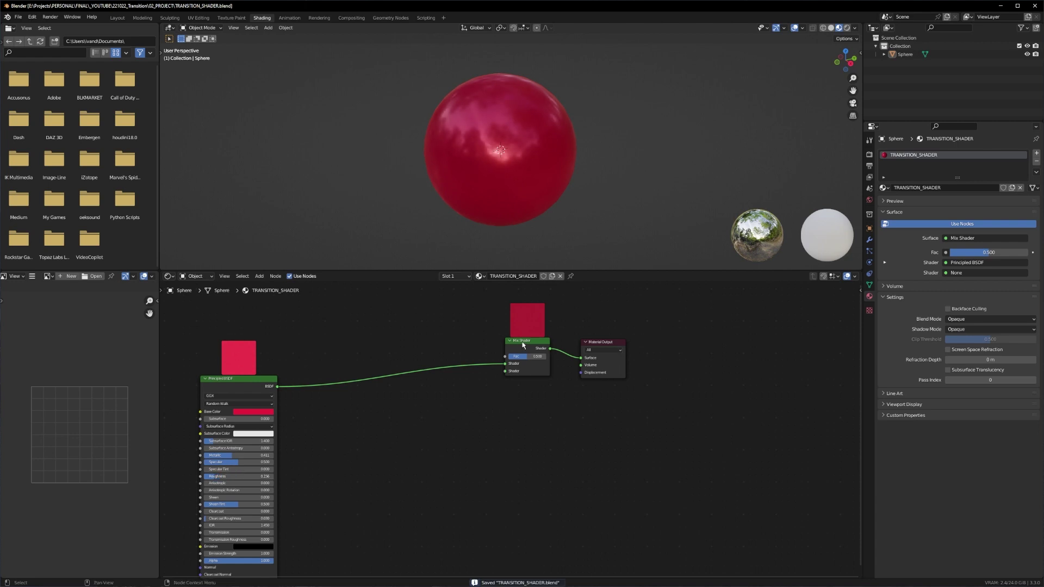
- Add a second Mix Shader node feeding the free second shader input of the first Mix Shader
drag(522, 344, 439, 438)
text(mix)
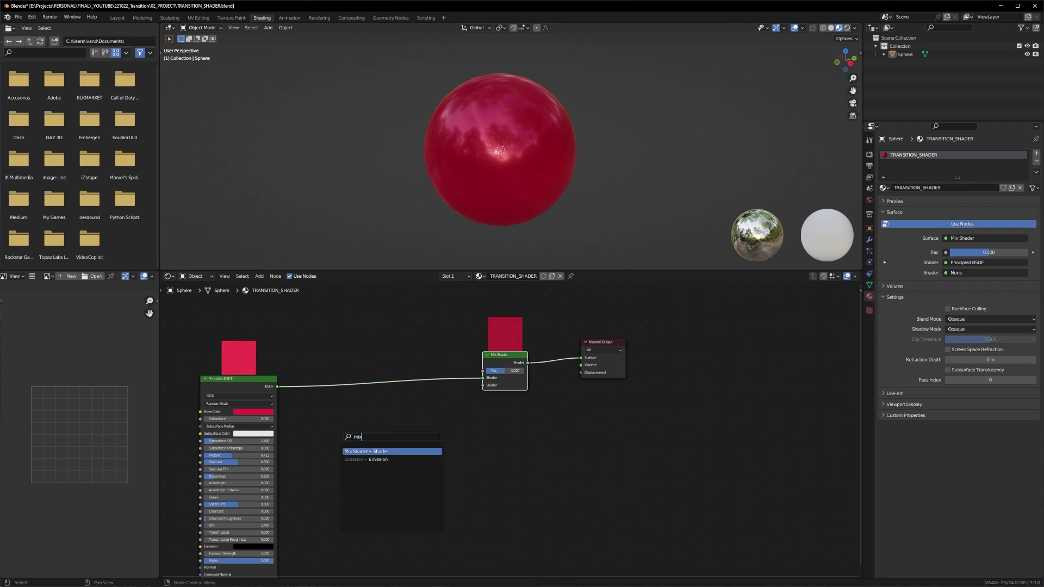
key(Return)
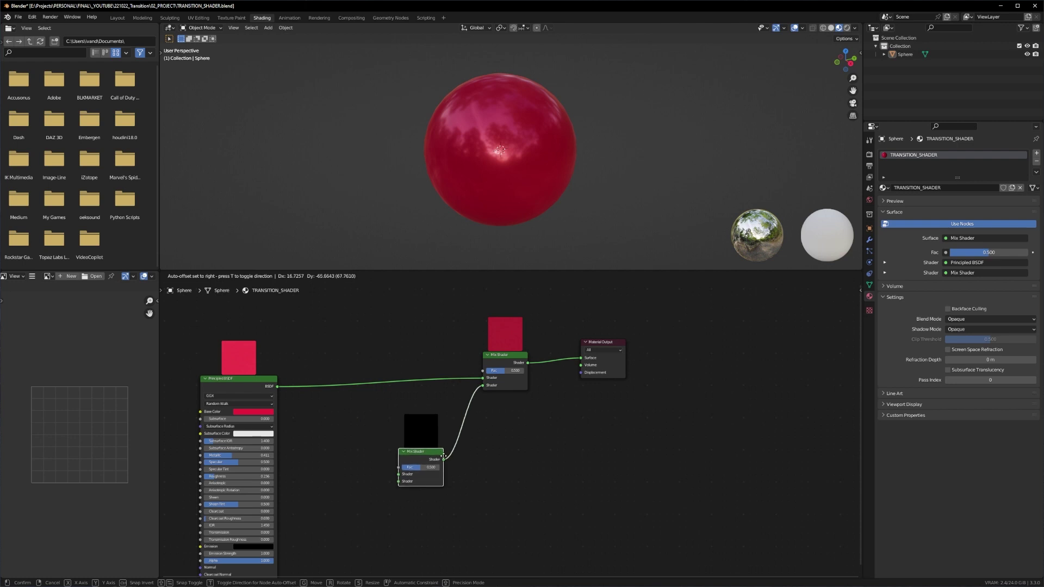
click(443, 457)
- Add an Emission node connected to the first shader input of the new Mix Shader
drag(398, 474, 254, 439)
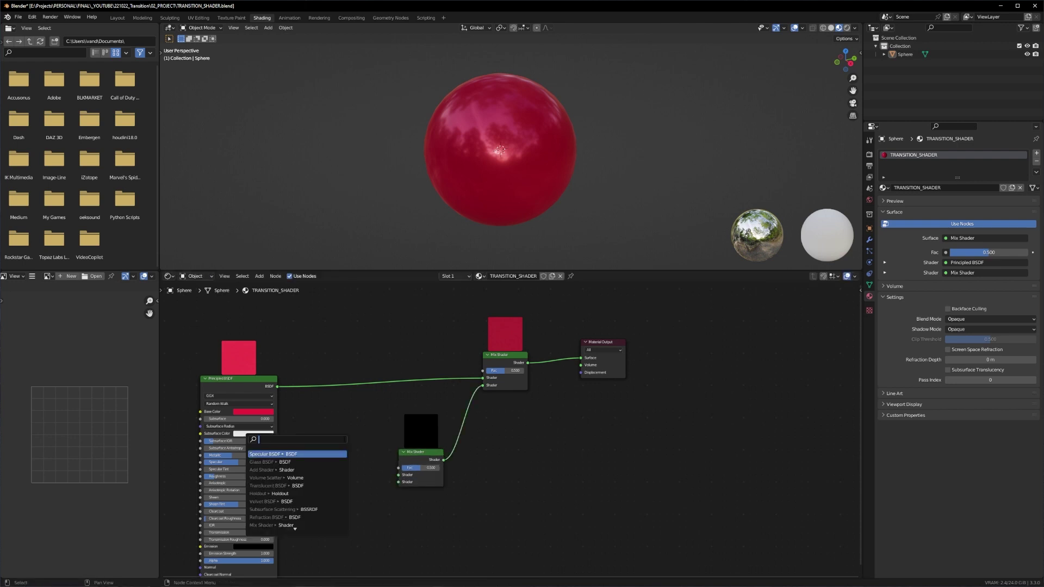
text(e)
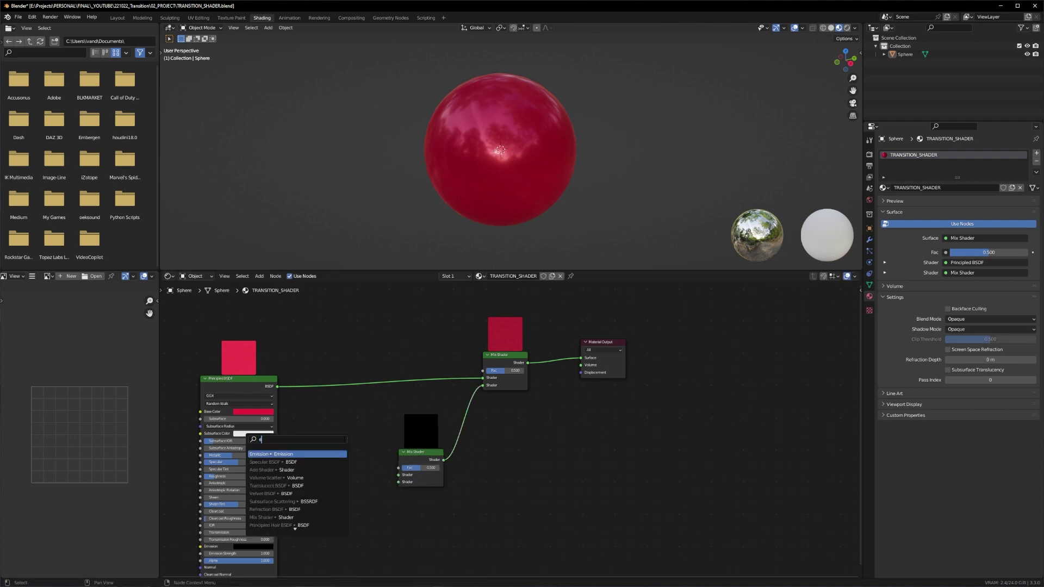
text(mi)
key(Return)
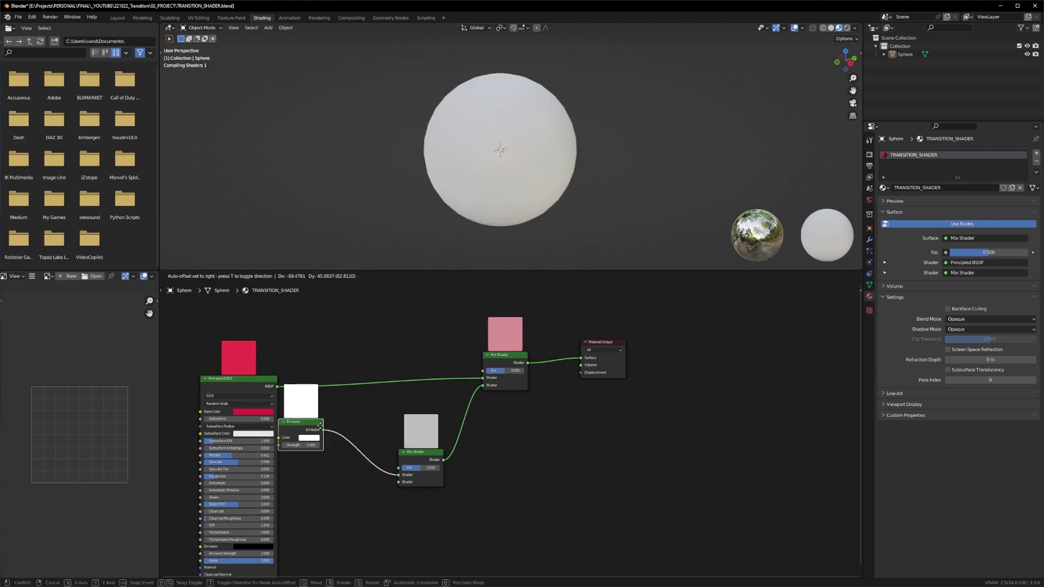
- Connect a new Principled BSDF to the new Mix Shader's second input, with metallic 1 and near-zero roughness
drag(400, 482, 275, 486)
text(pri)
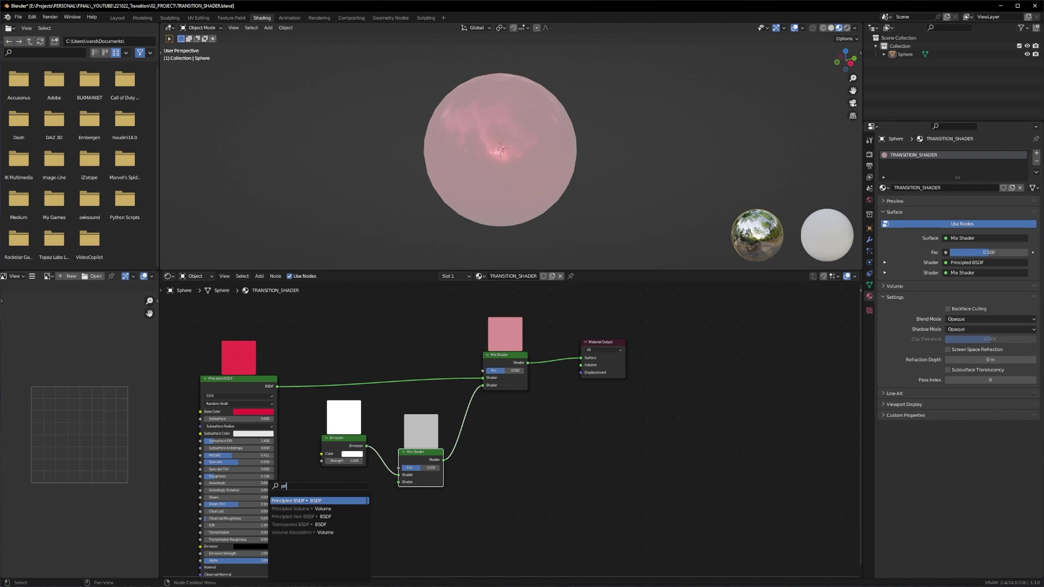
key(Return)
click(371, 515)
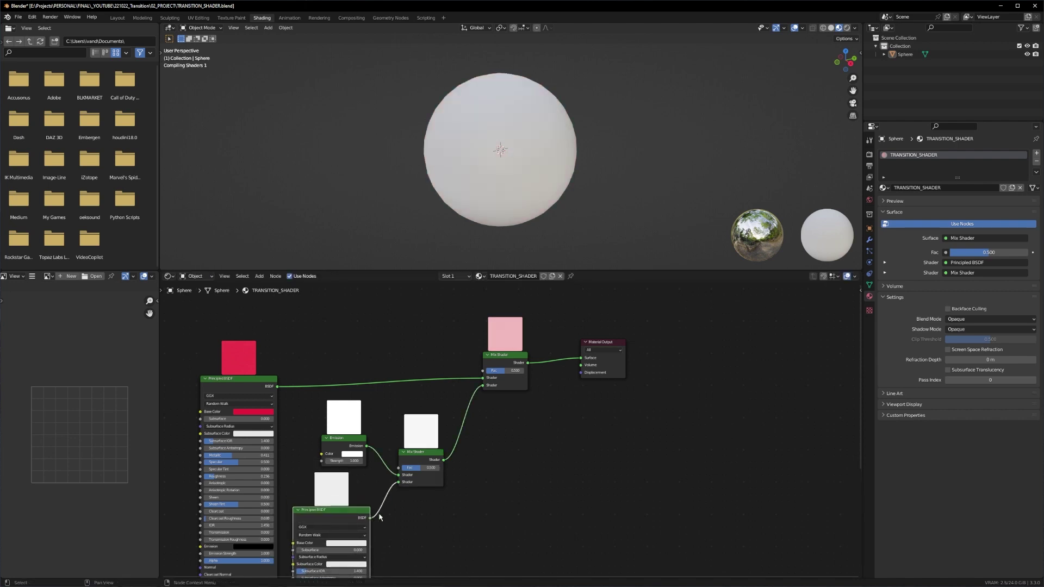
middle_drag(502, 561, 482, 510)
middle_drag(382, 527, 404, 490)
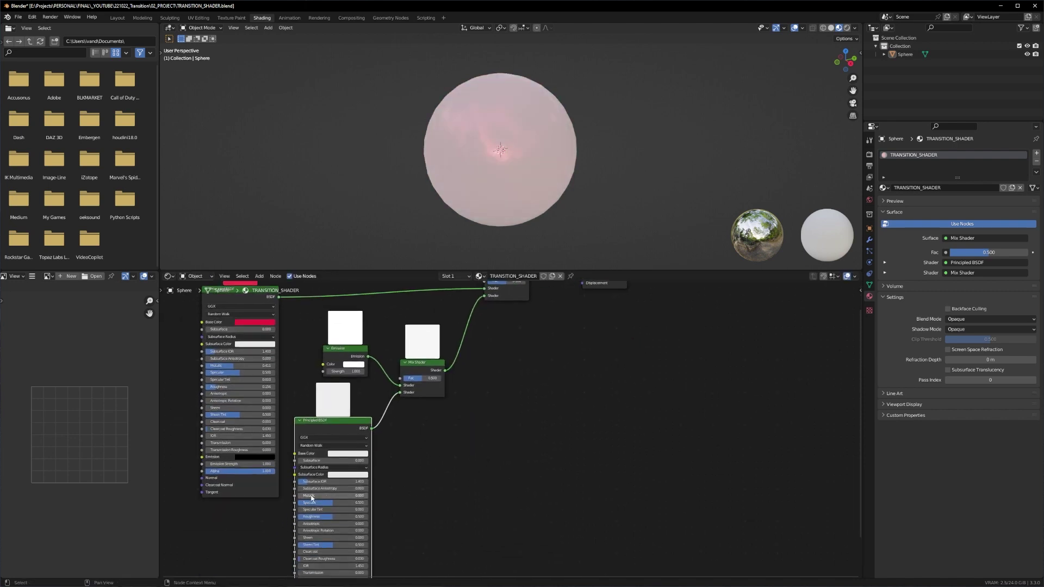
drag(310, 496, 300, 517)
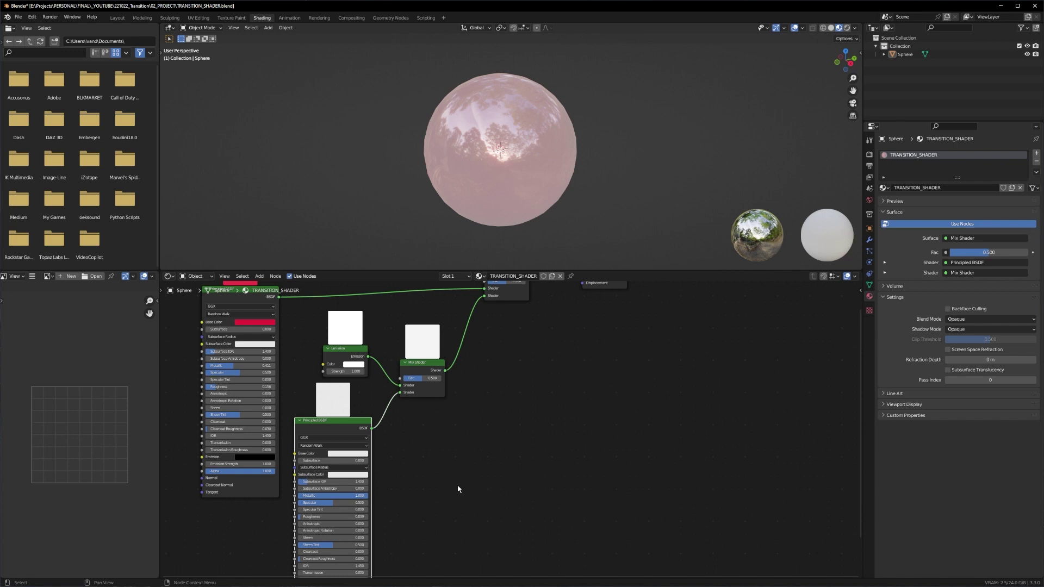
- Add a Noise Texture node and place it in the free space above the shader nodes
key(g)
click(490, 414)
middle_drag(490, 414, 531, 483)
key(shift+a)
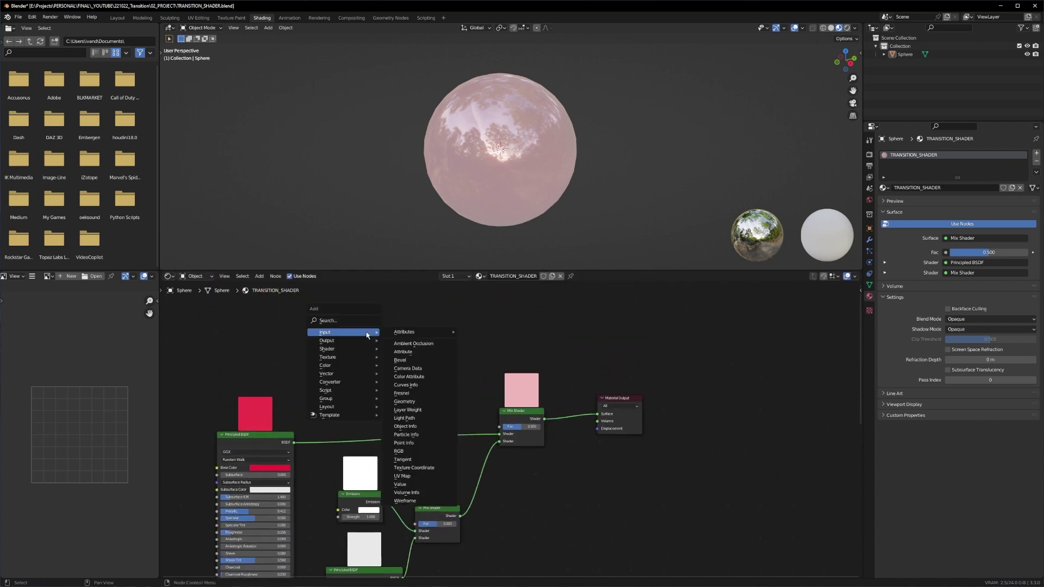
text(s)
text(no)
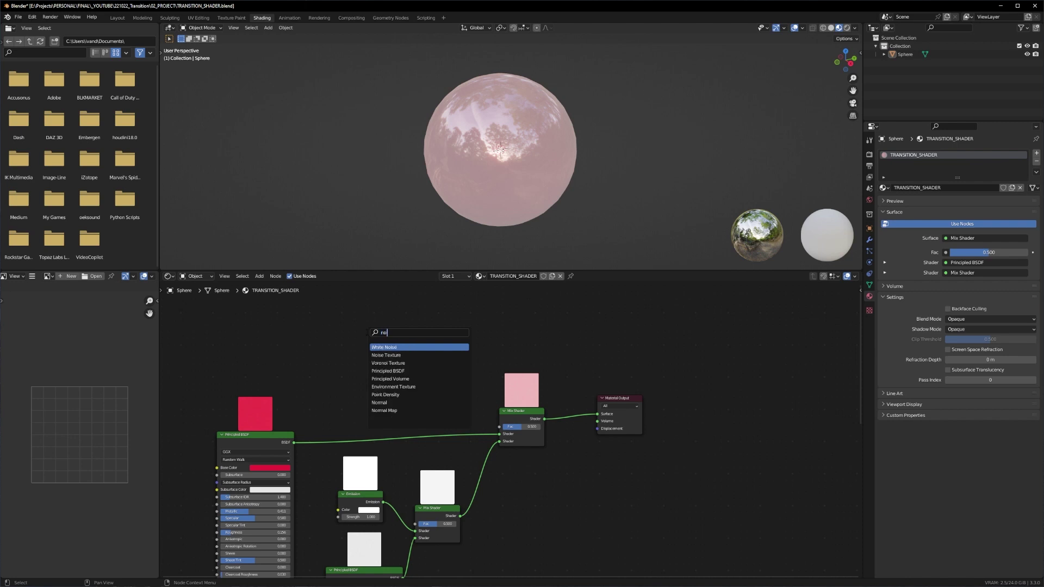
key(Down)
key(Return)
click(366, 333)
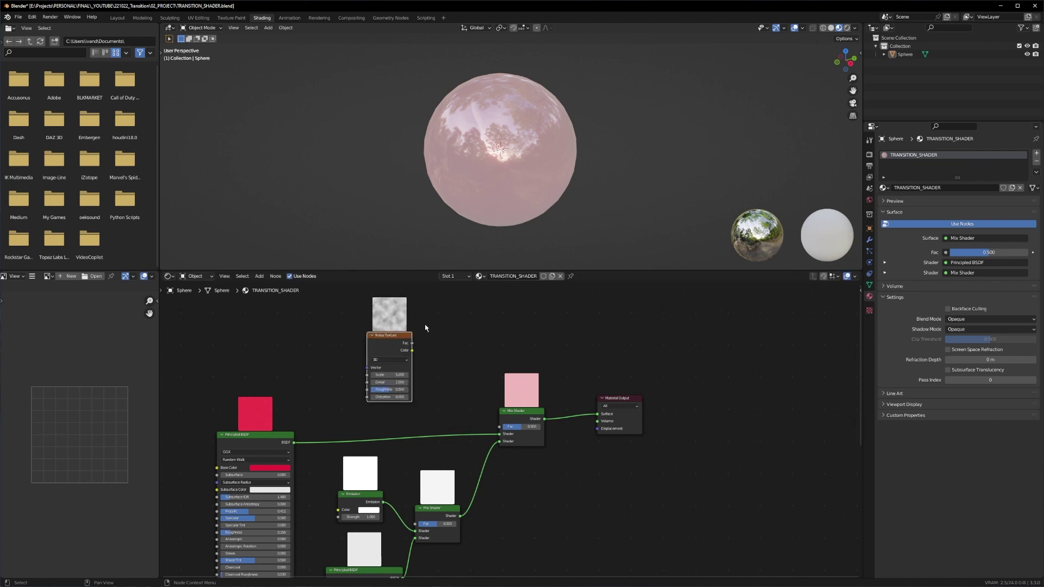
middle_drag(447, 334, 445, 370)
click(385, 368)
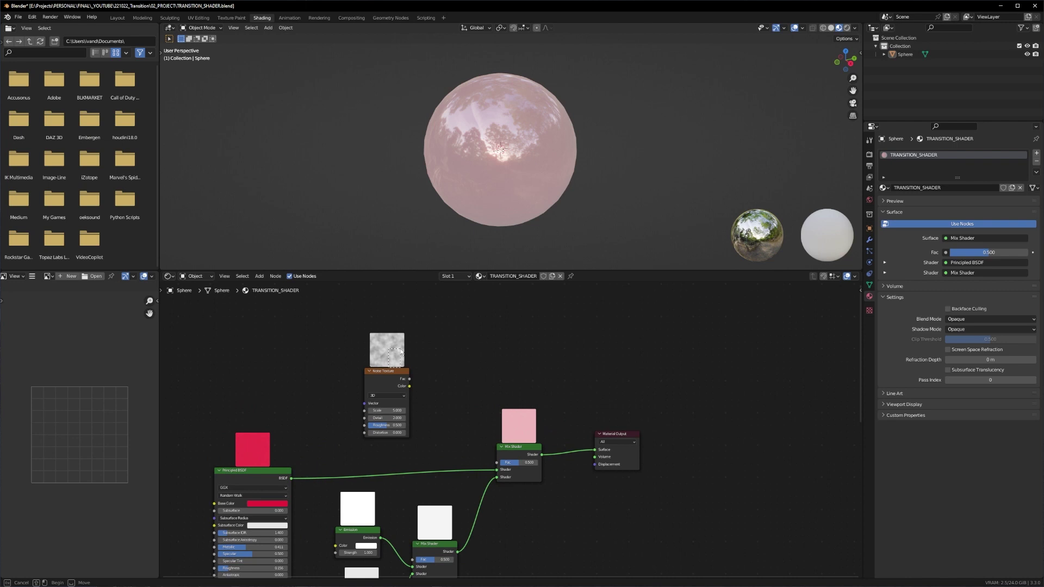
drag(385, 371, 396, 362)
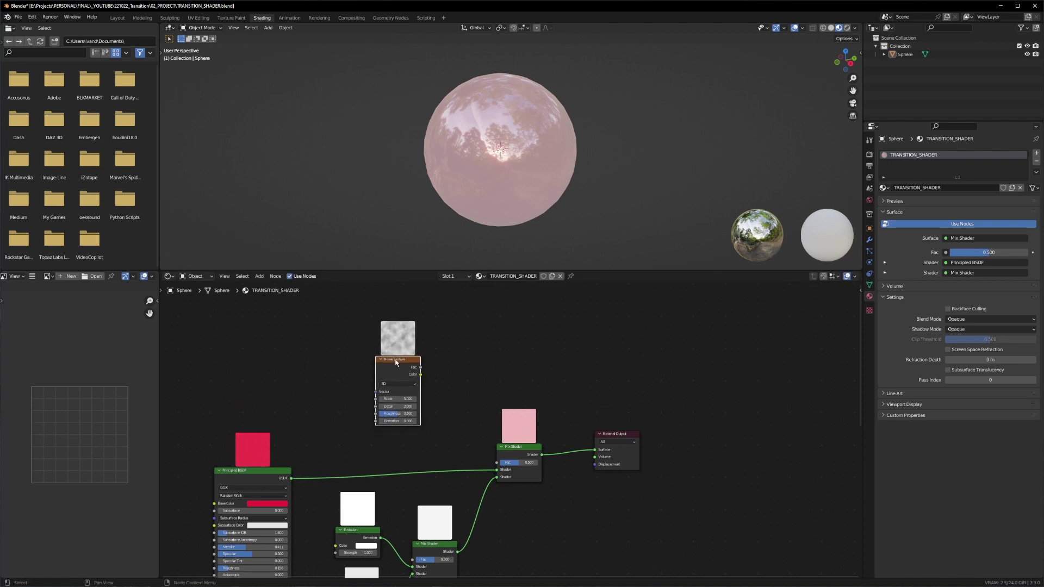
- Add Texture Coordinate and Mapping nodes feeding the Noise Texture and move them up clear of the Principled BSDF
key(ctrl+t)
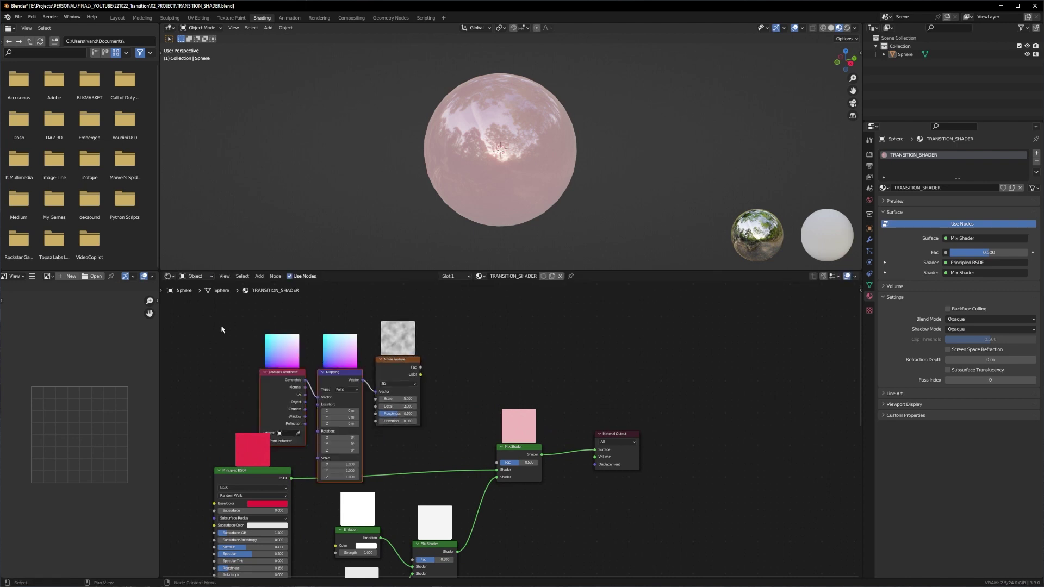
drag(222, 329, 375, 394)
key(g)
click(394, 330)
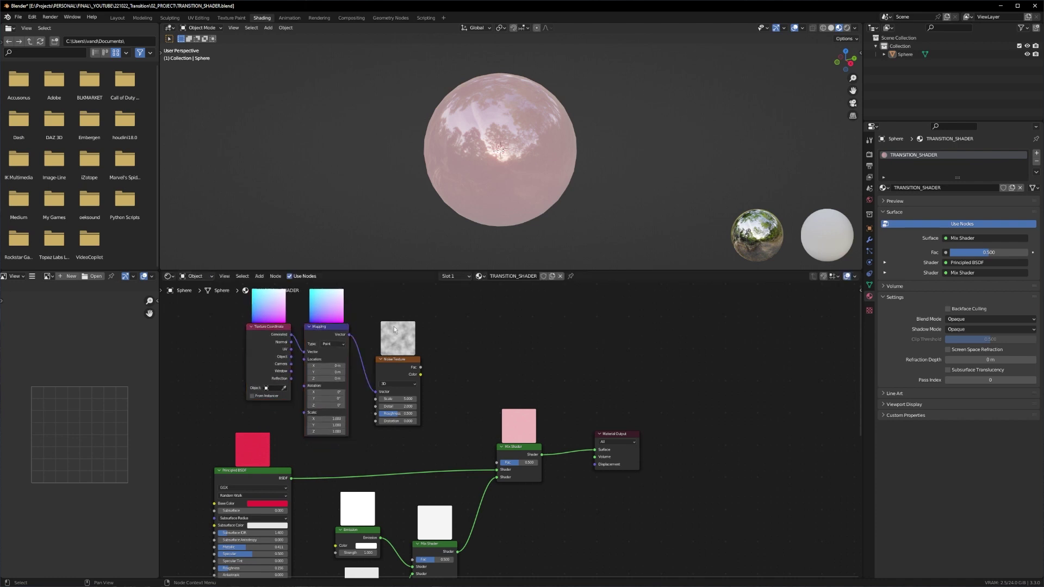
- Cut the Generated link into the Mapping node and connect the Object output to its Location and Rotation inputs instead
scroll(296, 327, up, 1)
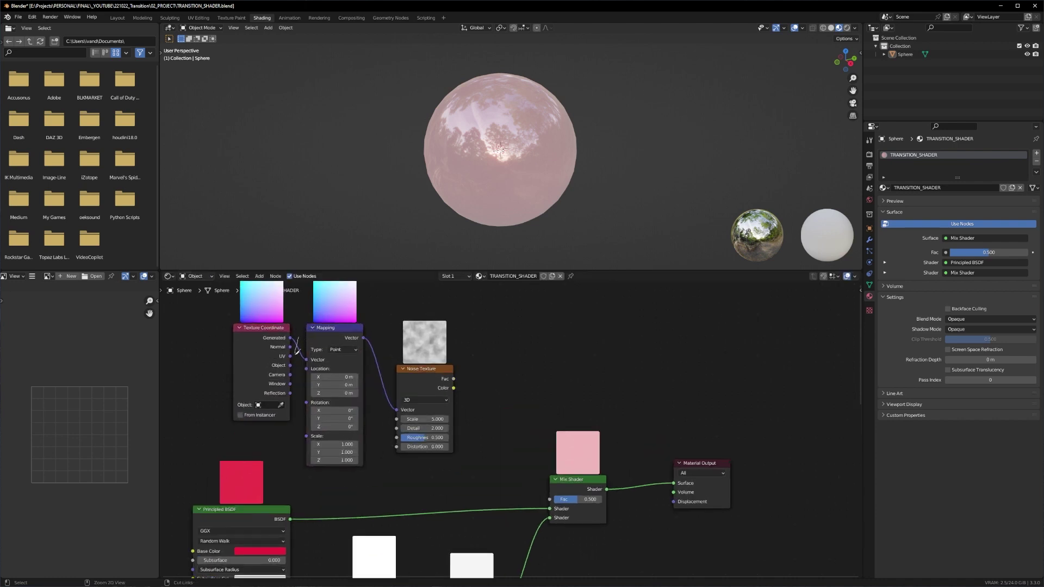
ctrl+right_drag(295, 351, 301, 349)
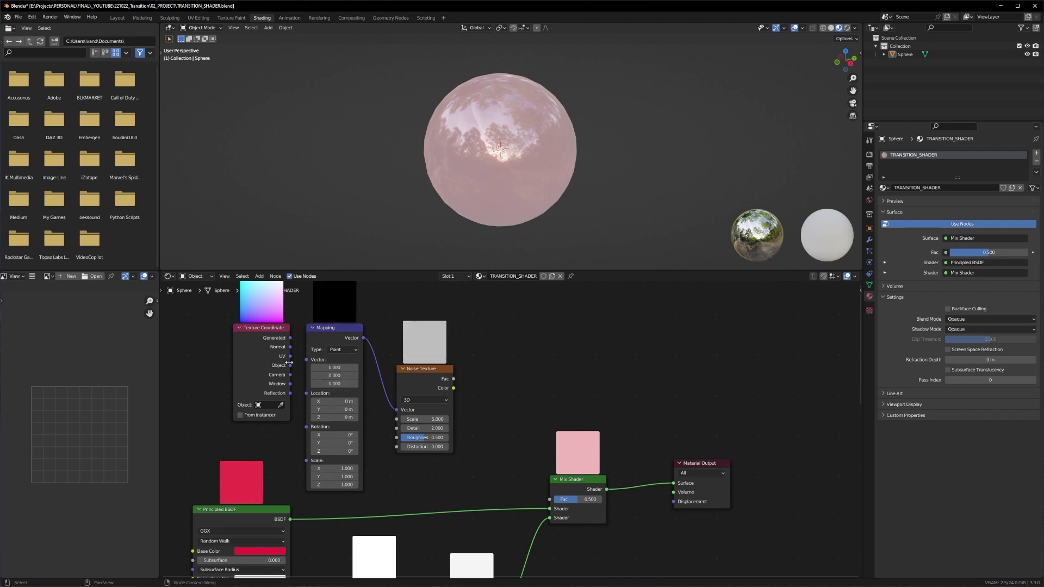
drag(290, 367, 307, 403)
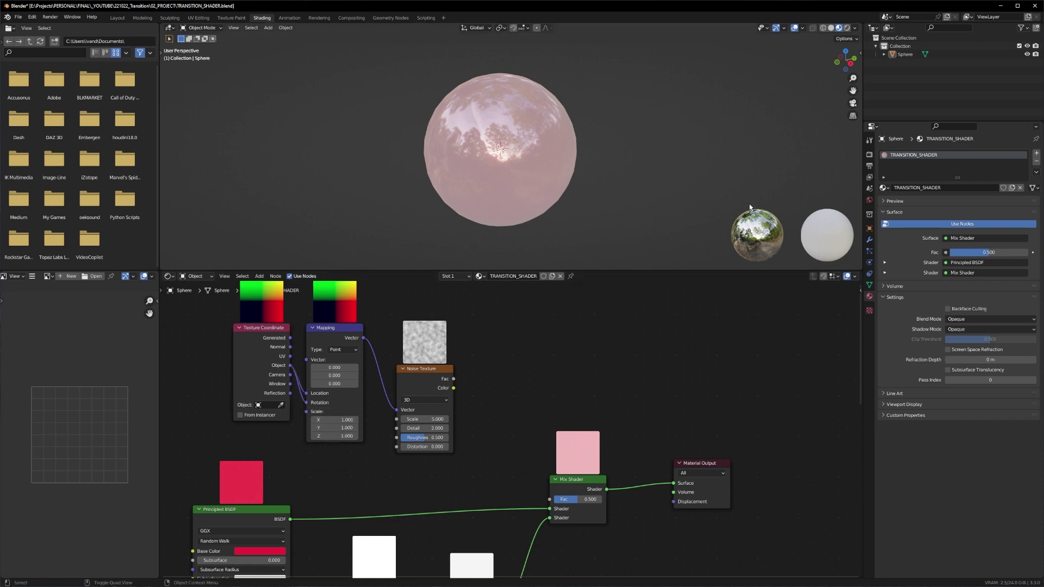
- Add a Plain Axes empty to the scene and rename it Controller
key(shift+a)
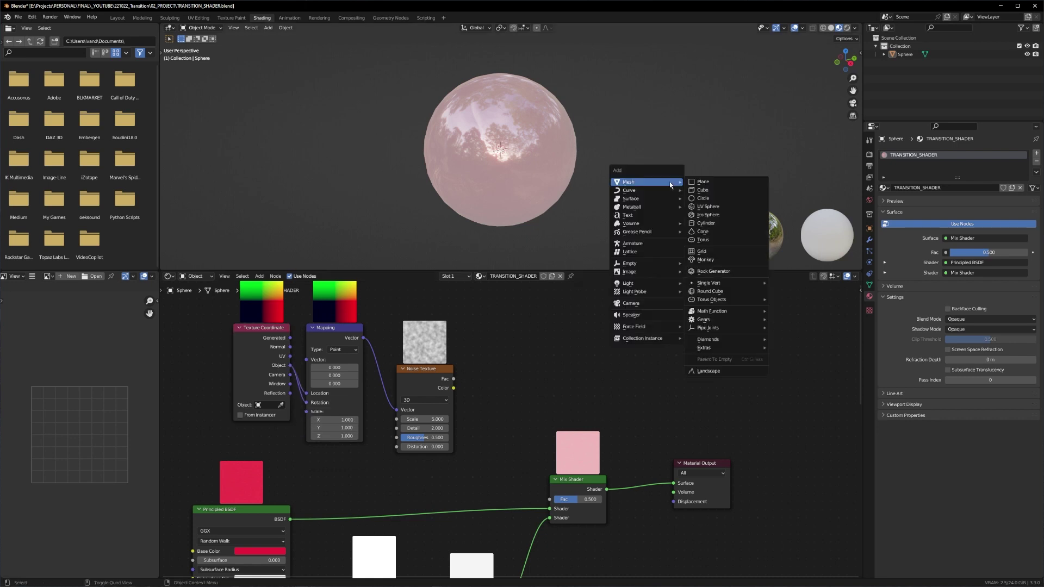
mouse_move(653, 264)
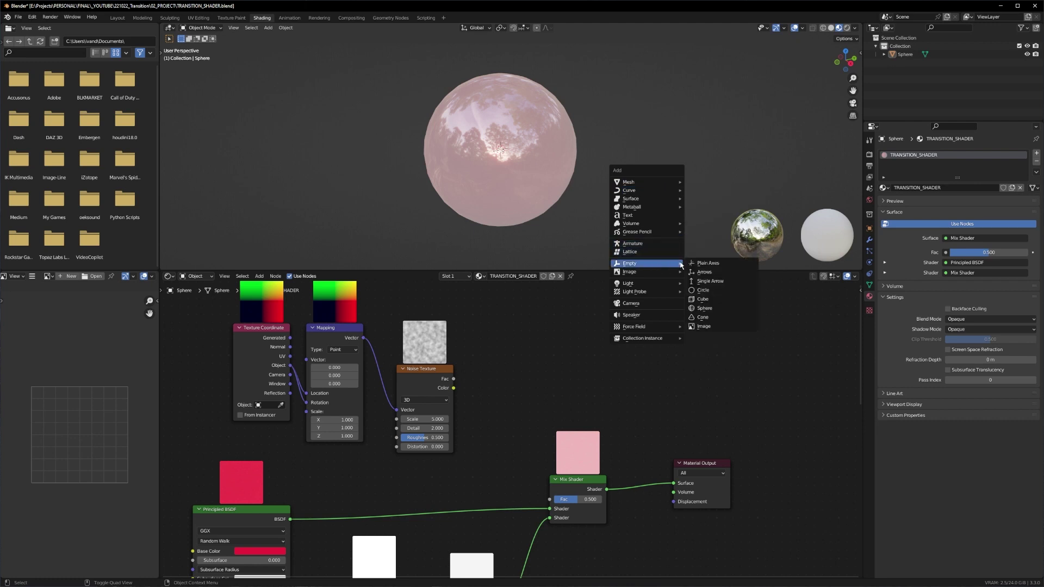
click(713, 266)
double_click(904, 54)
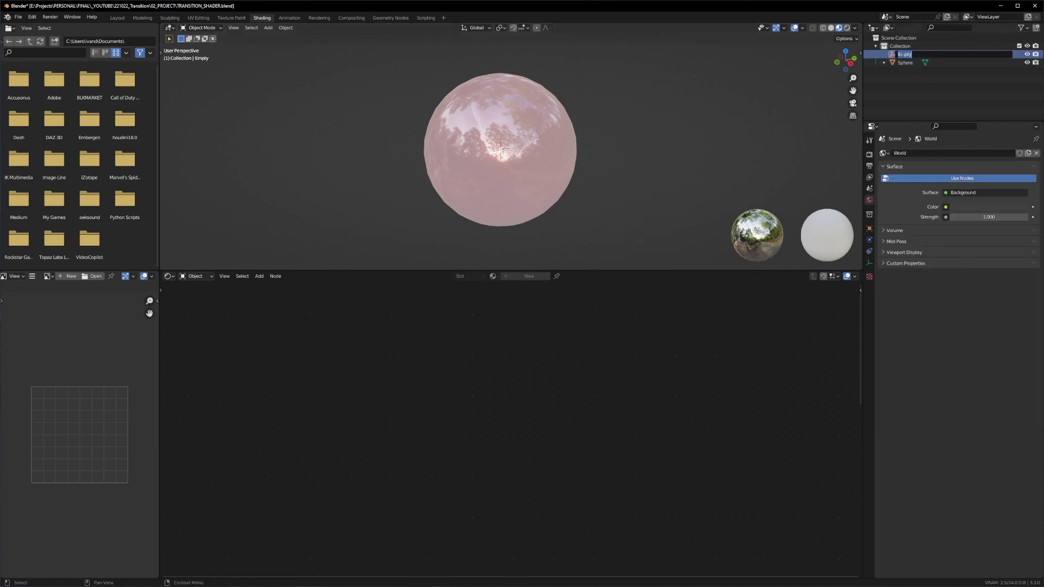
text(controller)
key(Return)
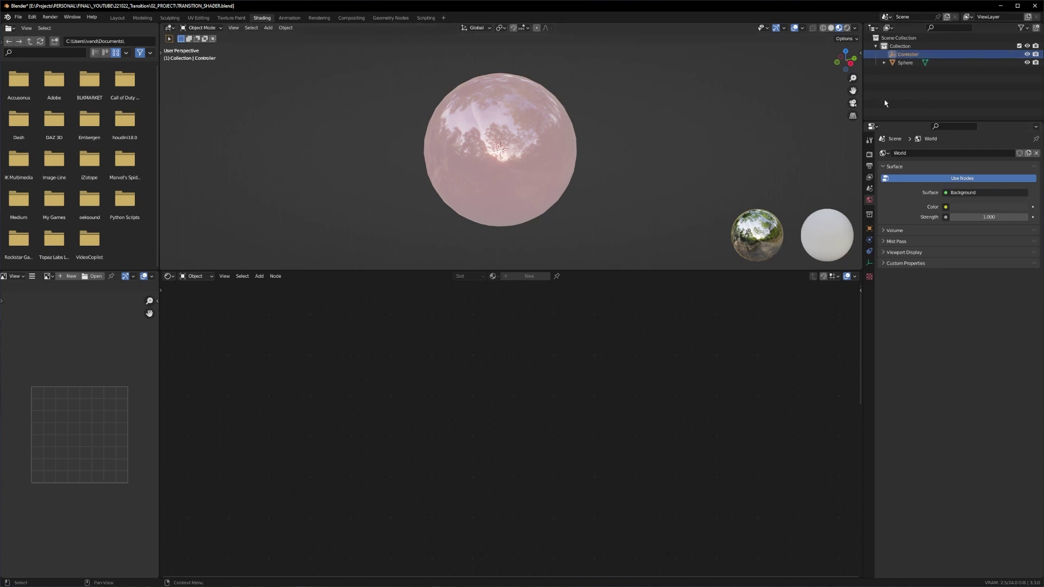
- Set Controller as the object of the sphere's Texture Coordinate node and shift the three texture nodes aside to make room
click(904, 63)
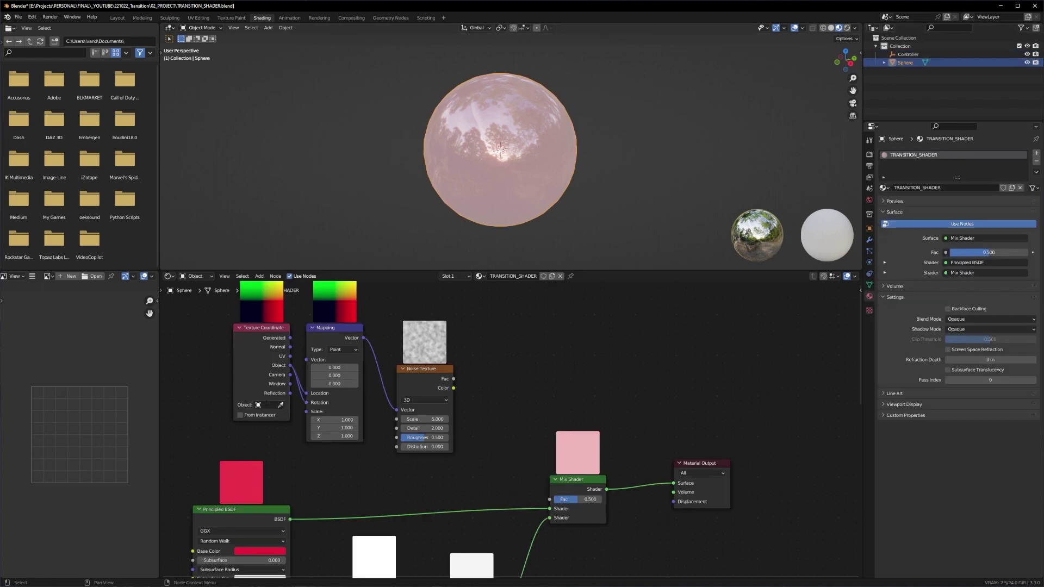
click(269, 405)
click(271, 418)
drag(264, 330, 218, 347)
drag(335, 328, 305, 336)
drag(422, 370, 391, 349)
- Add a MixRGB node beside the Noise Texture and connect the noise Color output to its Color1 input
click(477, 354)
key(shift+a)
text(smix)
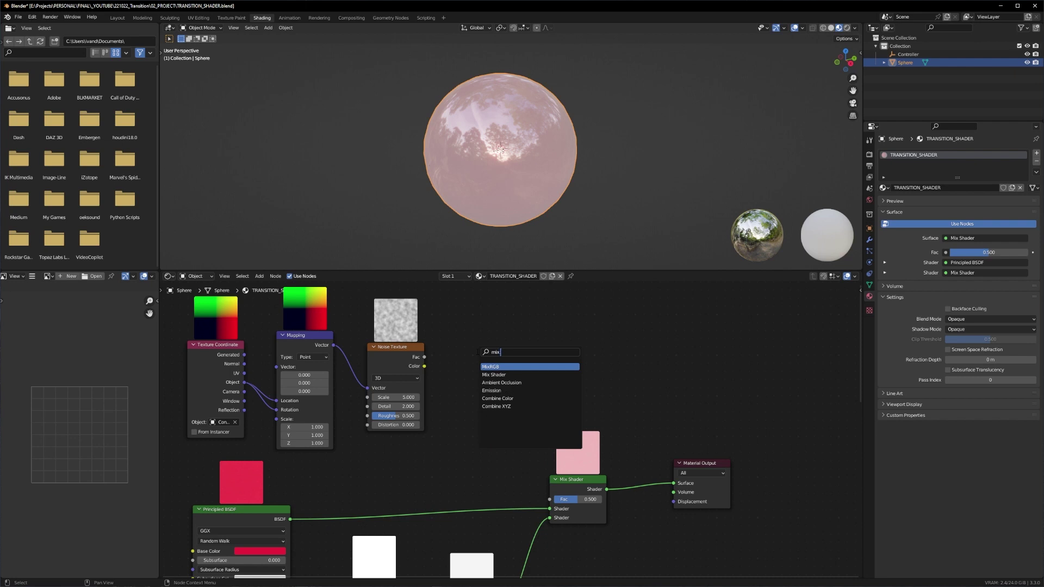
key(Return)
click(477, 352)
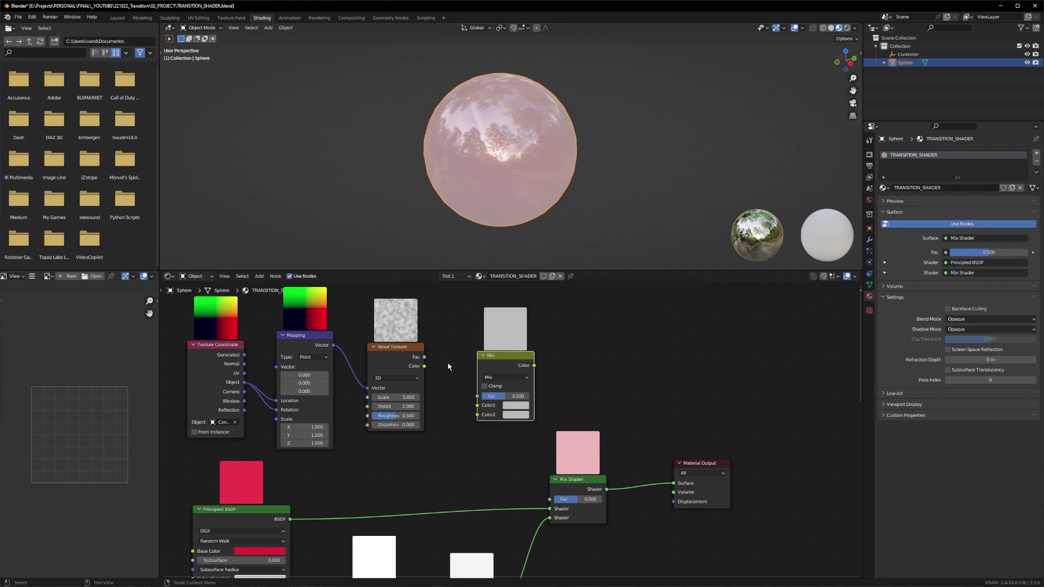
drag(424, 366, 477, 405)
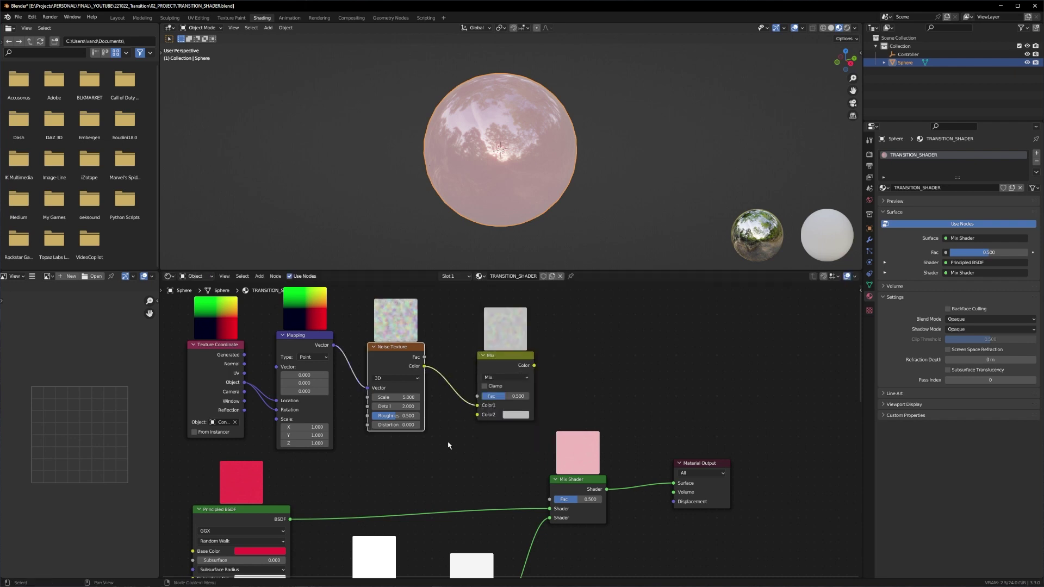
- Add a Gradient Texture whose Color output feeds the Mix node's Color2, and place it below the Noise Texture
middle_drag(449, 444, 465, 427)
drag(485, 402, 438, 442)
text(gradie)
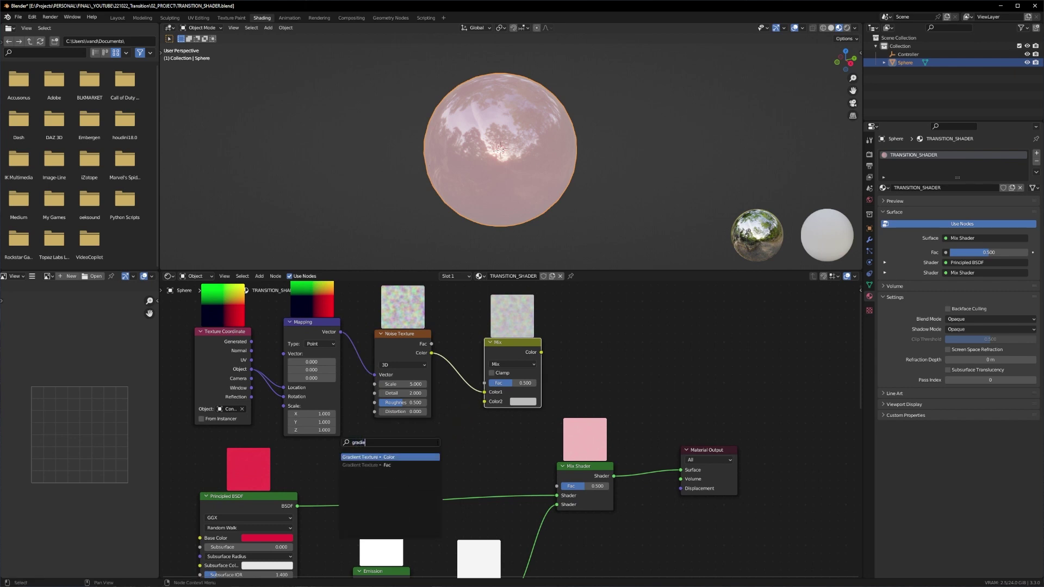
key(Return)
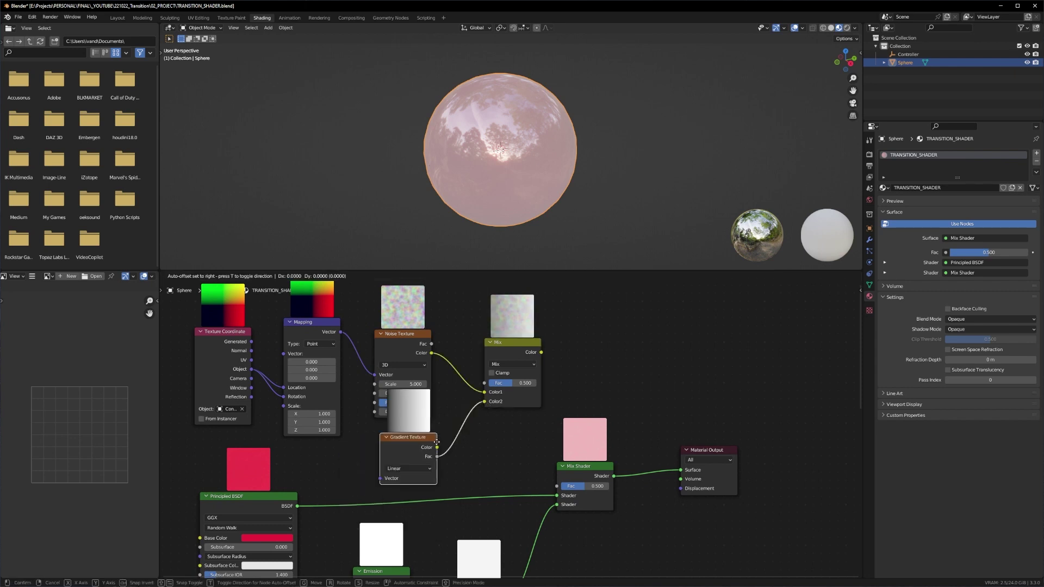
click(531, 325)
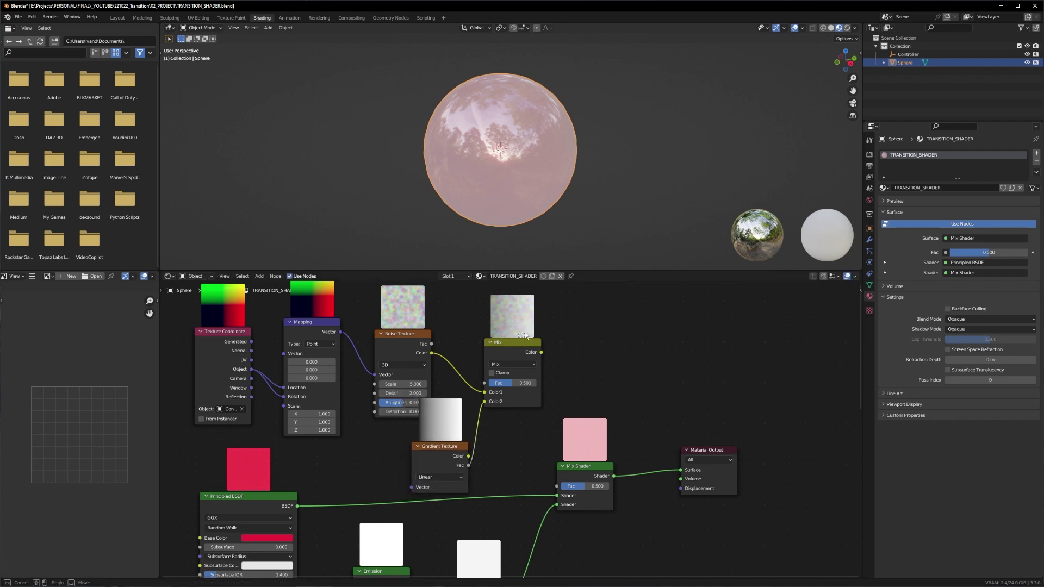
drag(439, 446, 461, 441)
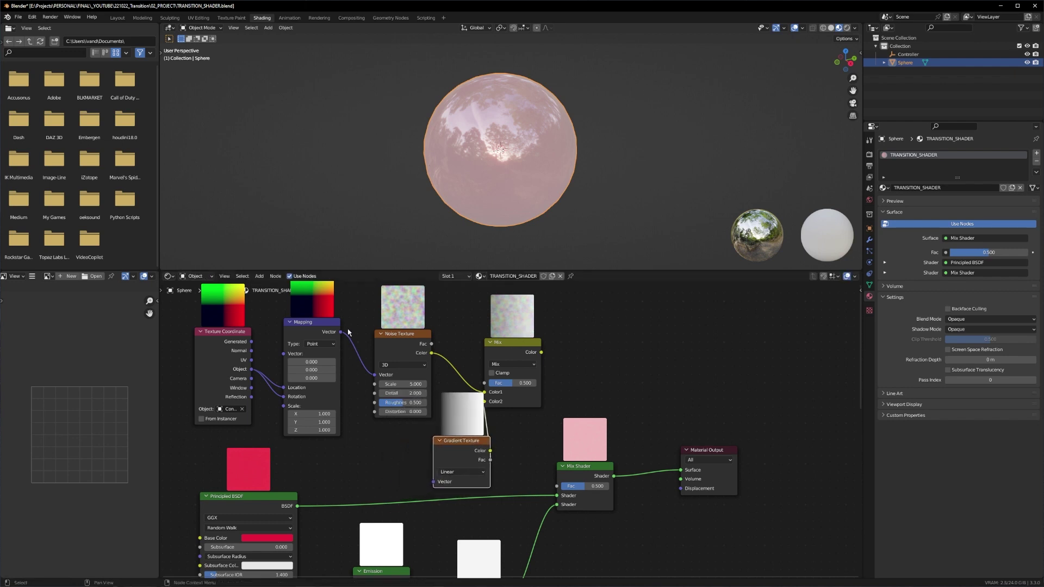
- Connect the Mapping vector to the Gradient Texture and move the Mix and Noise Texture nodes up to tidy the layout
drag(341, 332, 434, 482)
middle_drag(530, 345, 416, 385)
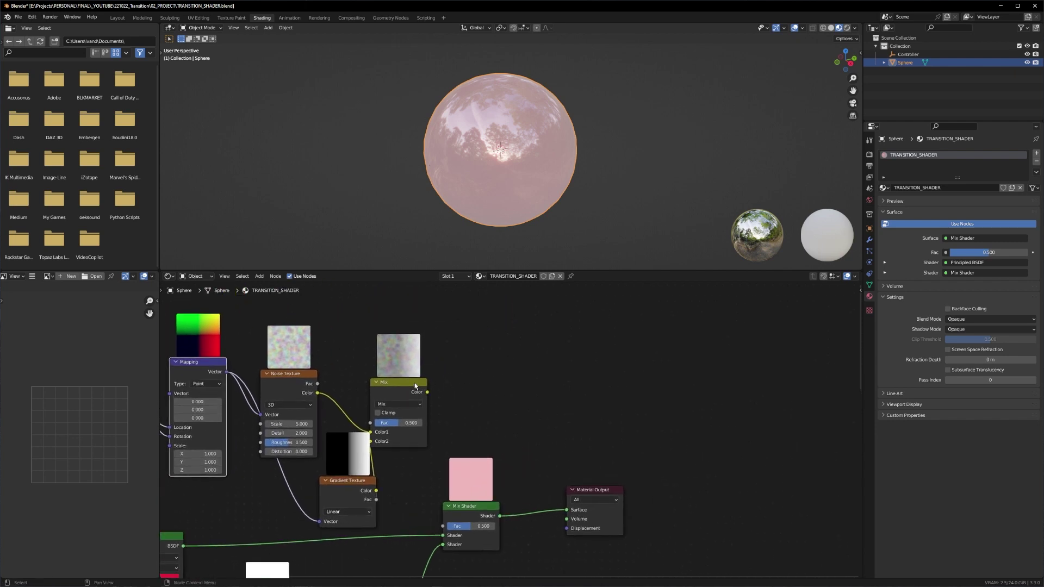
drag(415, 386, 435, 355)
drag(292, 374, 303, 348)
- Add a ColorRamp node fed by the Mix node's Color output and place it beside that node
drag(419, 354, 483, 357)
text(color ramp)
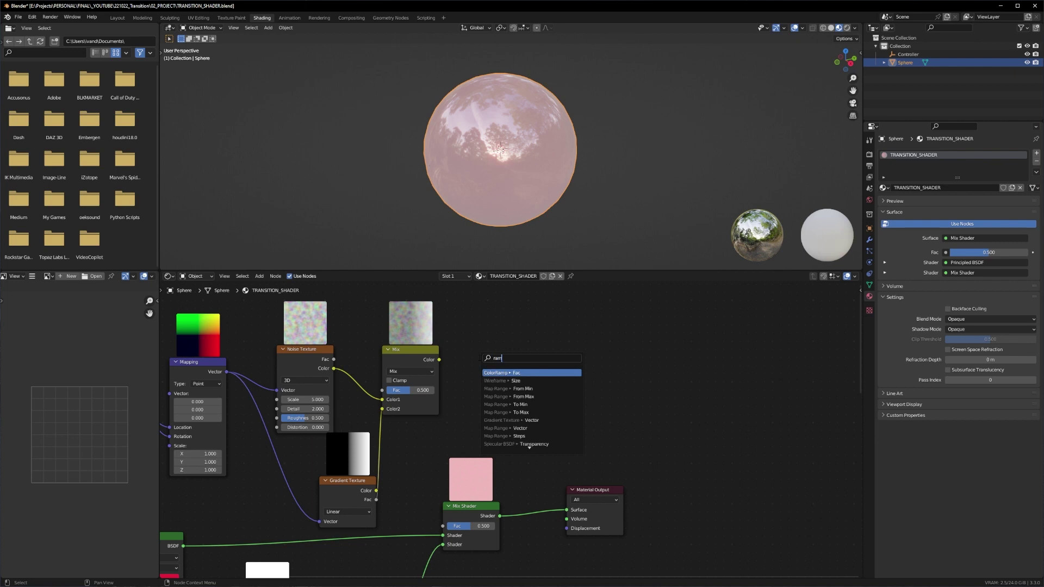
key(Return)
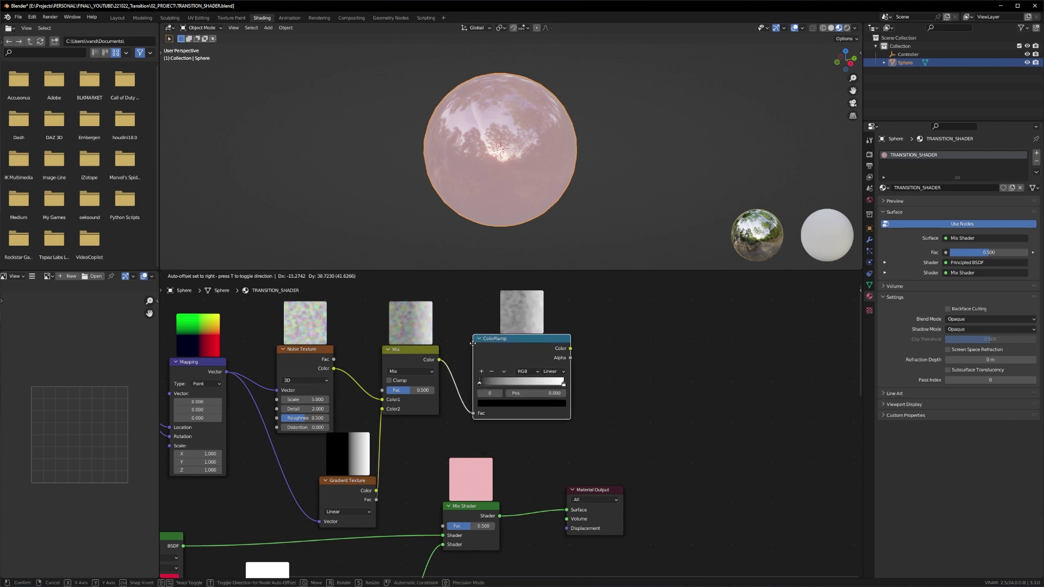
click(473, 341)
- Reposition the final Mix Shader and connect the ColorRamp's Color output to the Fac inputs of both Mix Shaders
middle_drag(534, 458, 548, 411)
drag(491, 460, 521, 464)
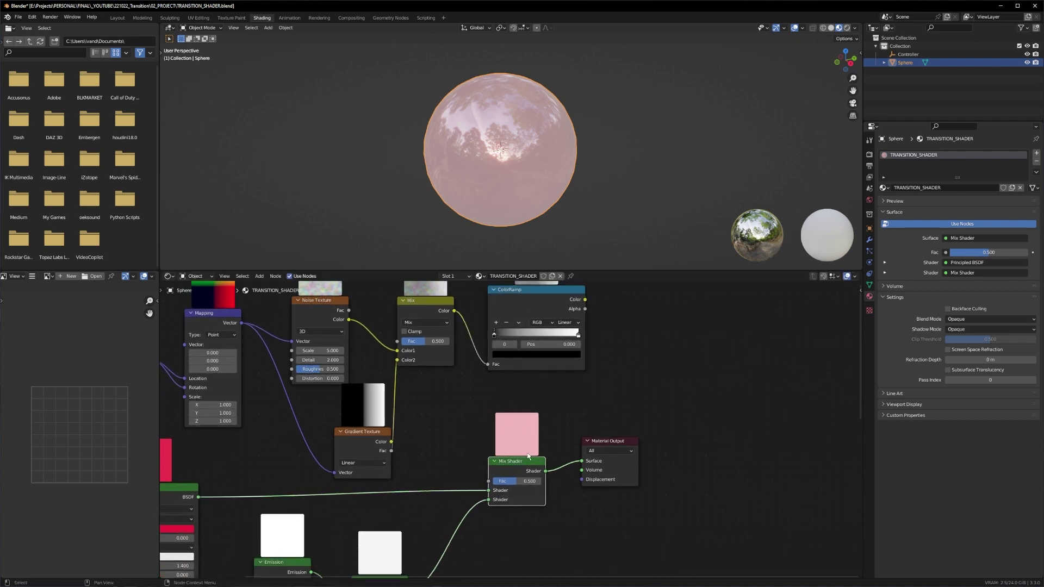
middle_drag(555, 397, 510, 374)
scroll(578, 359, down, 3)
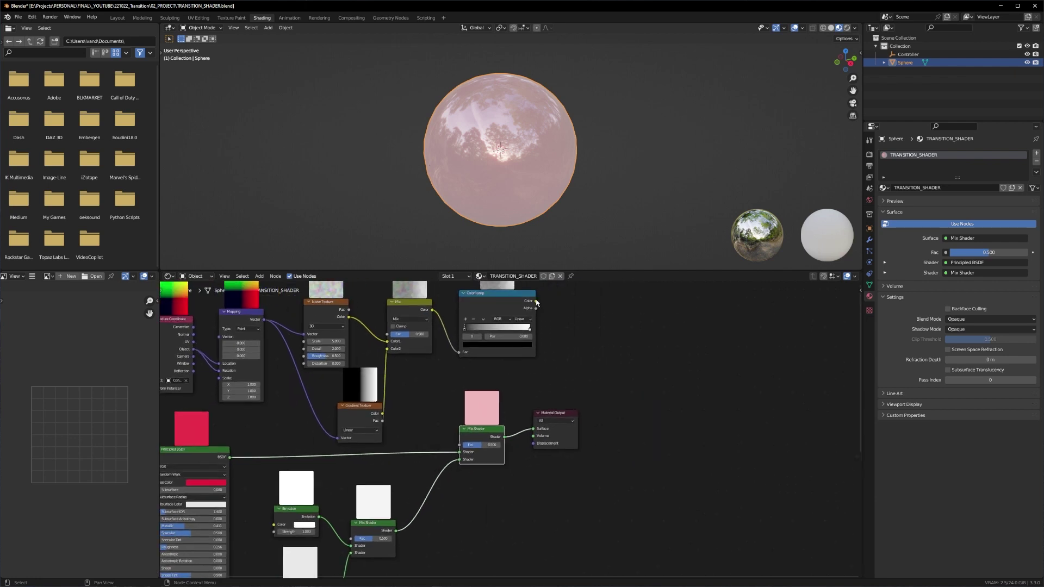
drag(536, 301, 460, 445)
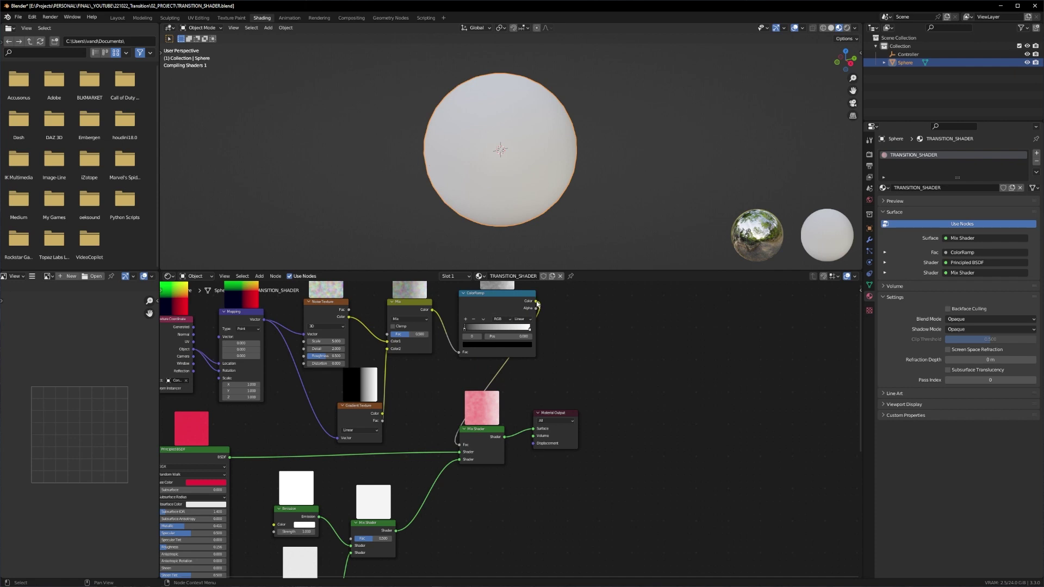
drag(536, 303, 396, 431)
drag(343, 542, 351, 539)
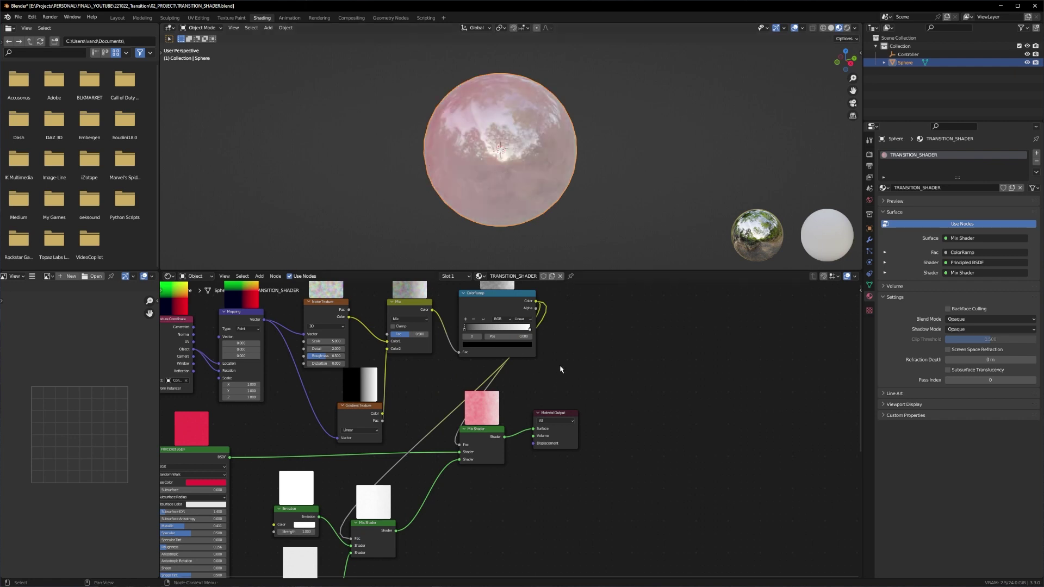
- Move the Controller empty out of the sphere's centre to just outside its lower right side
middle_drag(586, 332, 580, 379)
click(907, 56)
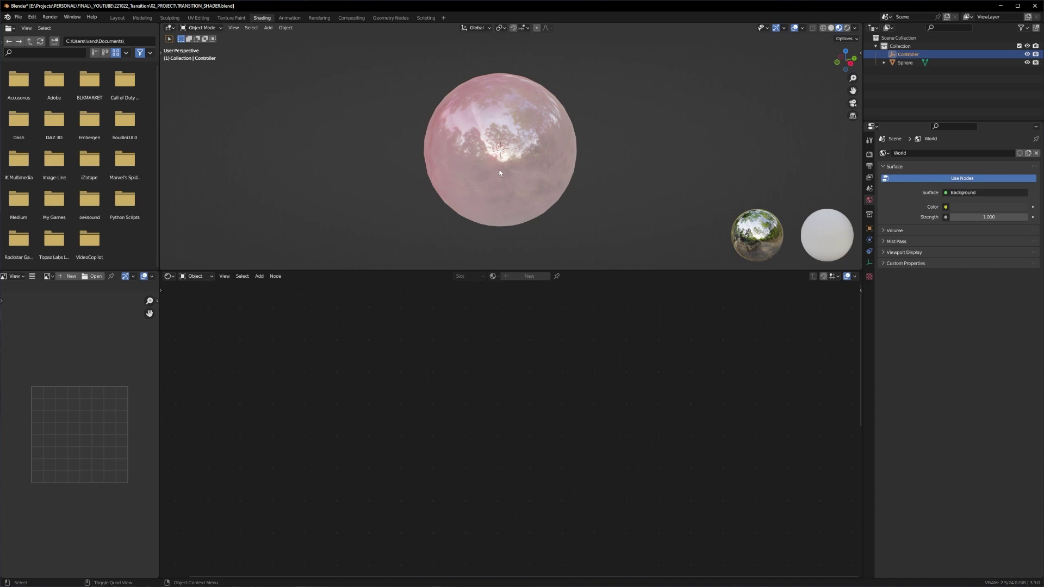
key(g)
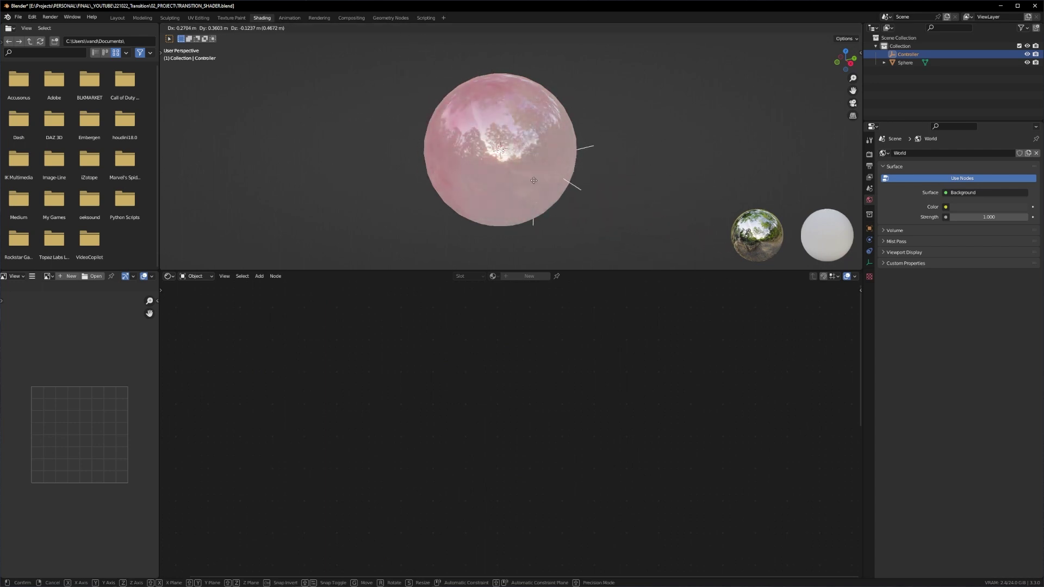
click(581, 202)
- Bring the sphere material's ColorRamp stops close together at about a third of the ramp for a sharp black-to-white edge
click(902, 63)
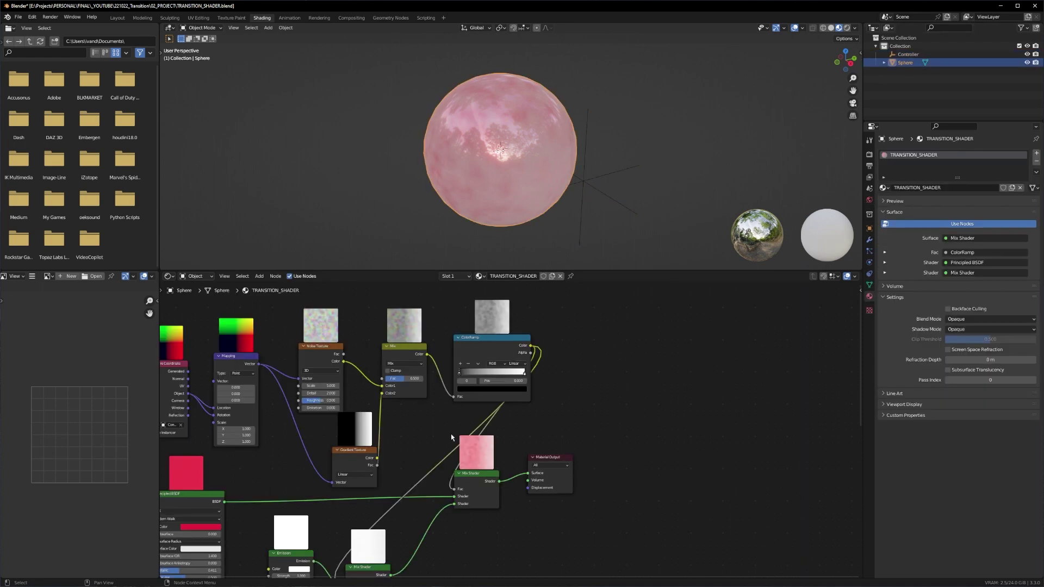
middle_drag(333, 464, 381, 465)
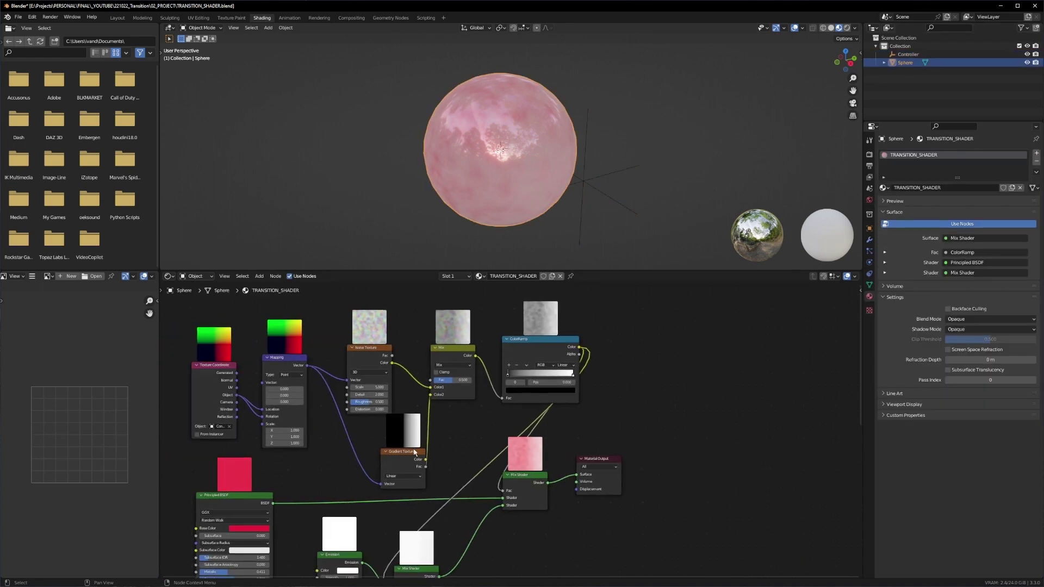
drag(571, 374, 532, 377)
click(508, 375)
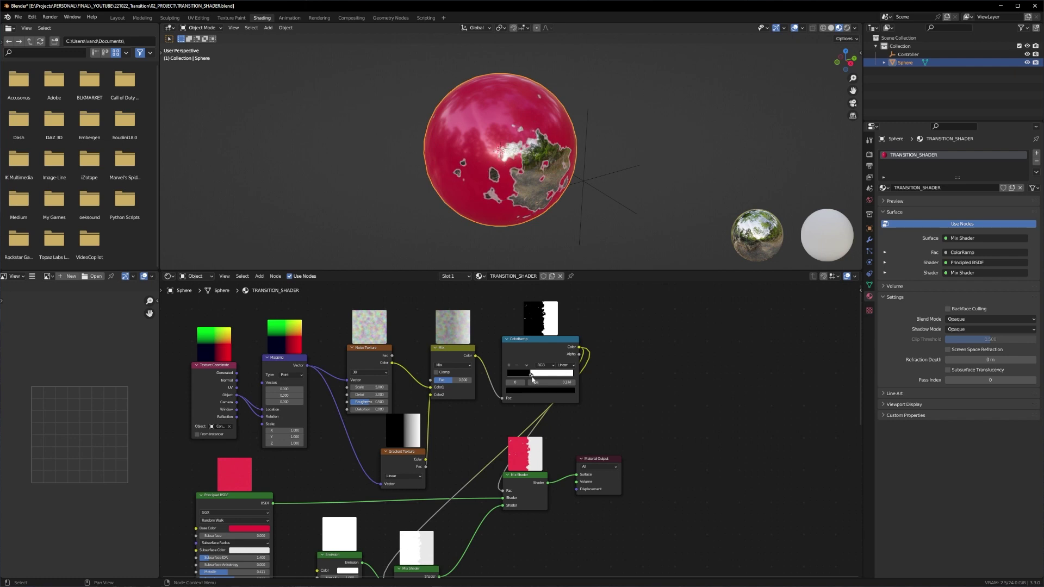
- Move the Controller empty back toward the sphere so the chrome material covers more of its surface
click(905, 54)
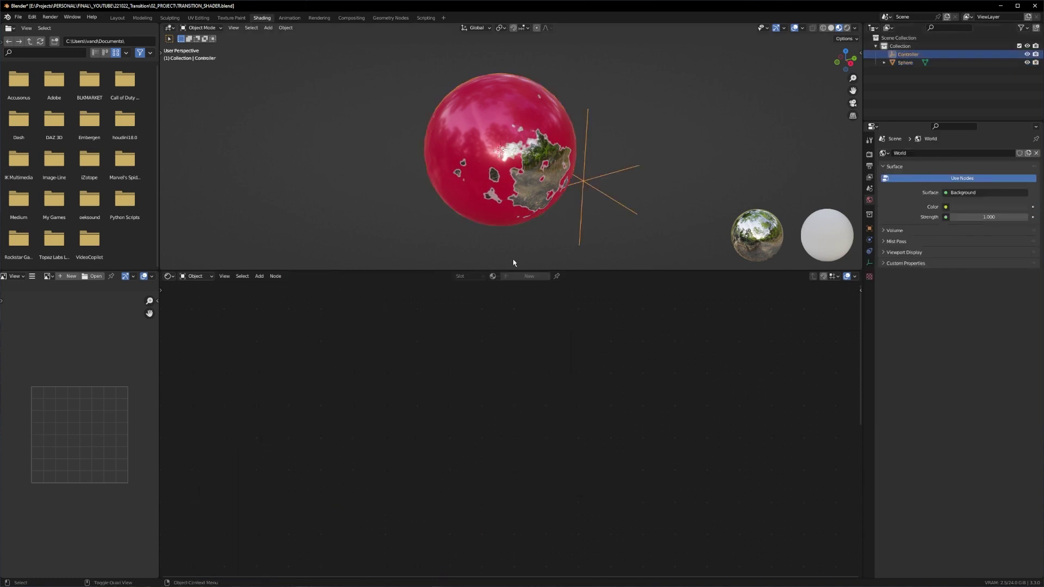
key(g)
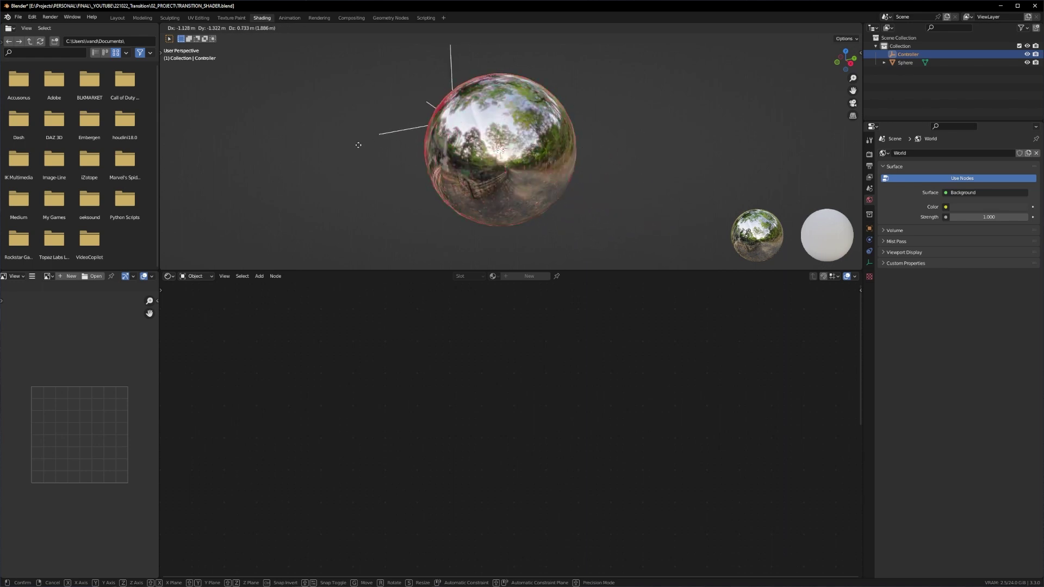
click(478, 197)
- Adjust the Noise Texture's scale, detail and roughness in the sphere's material to make the transition edge more irregular
click(905, 63)
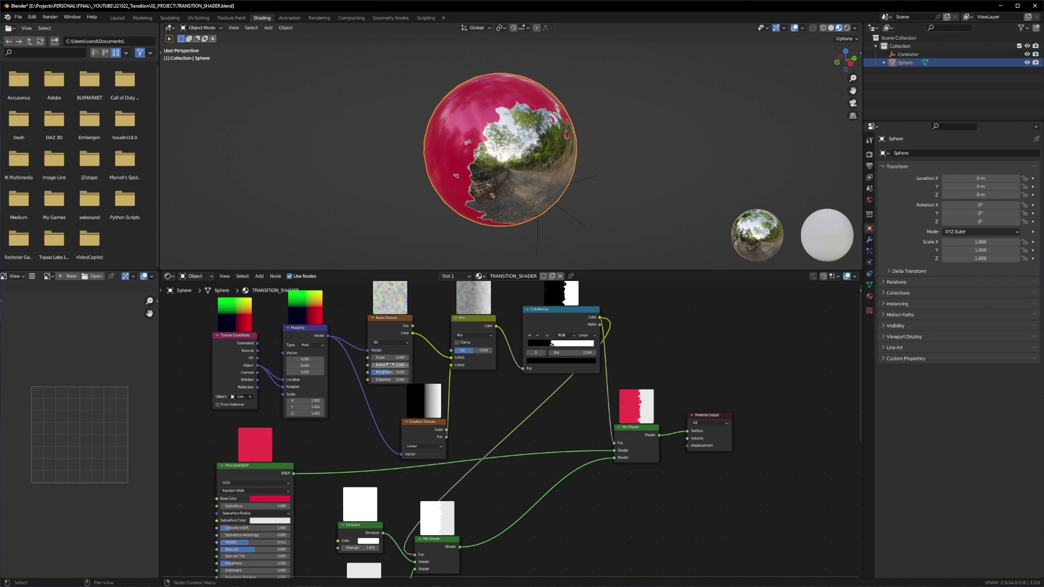
mouse_move(389, 357)
mouse_down()
mouse_move(422, 365)
mouse_move(384, 372)
mouse_up()
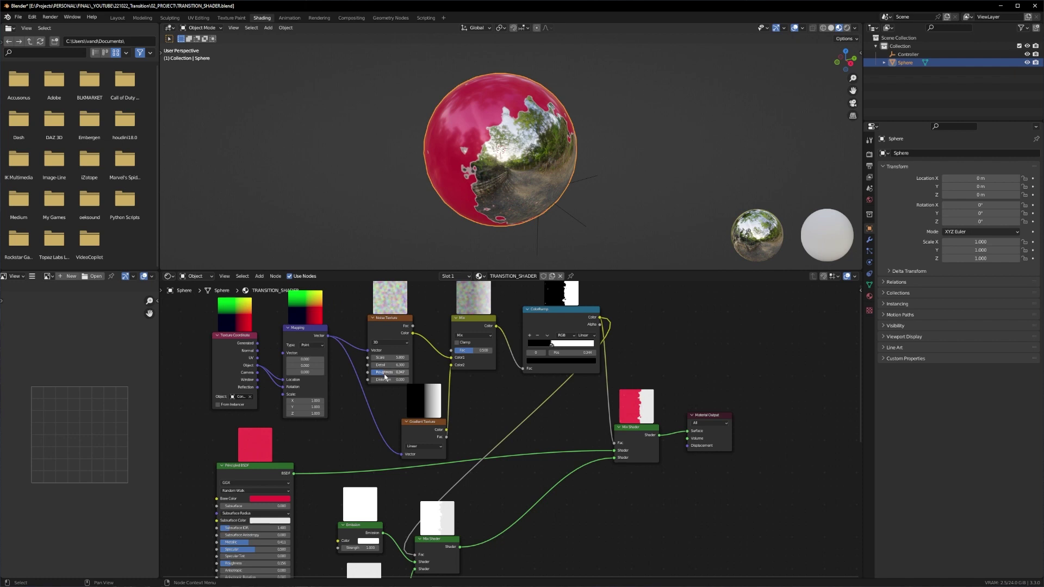
- Increase the Emission node's strength and set its color to saturated blue
middle_drag(513, 514, 525, 449)
drag(372, 483, 408, 483)
click(375, 477)
drag(405, 407, 416, 395)
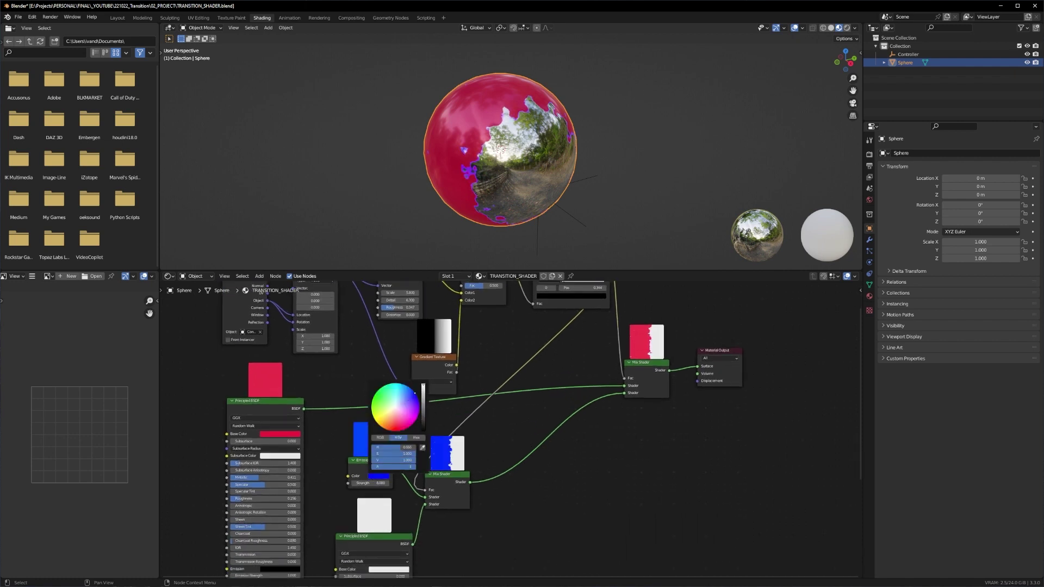
- Enable Bloom in the Eevee render settings, lower its threshold to 0.540, and deselect everything
click(869, 156)
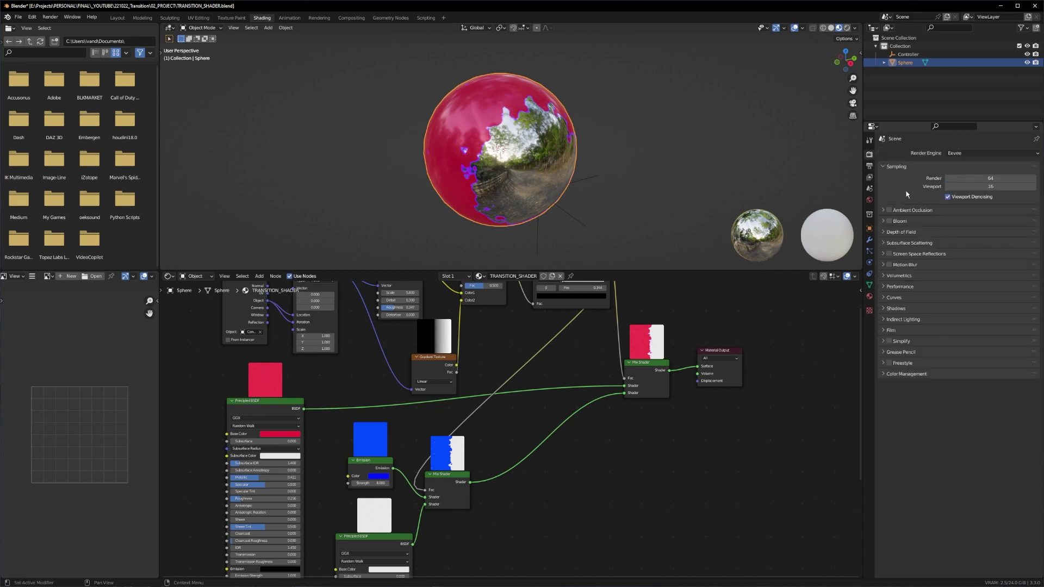
click(890, 221)
click(900, 222)
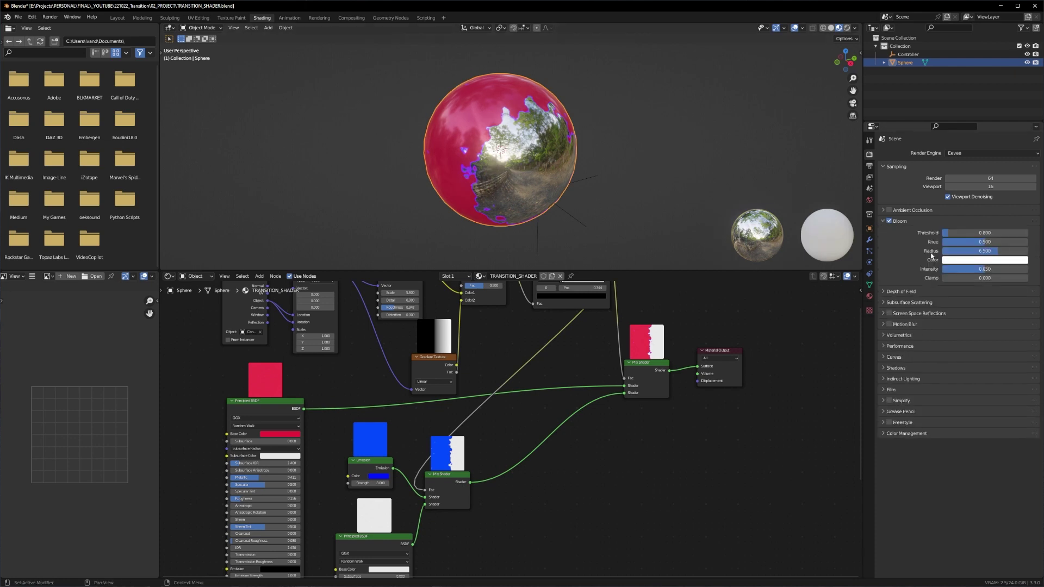
drag(979, 233, 973, 233)
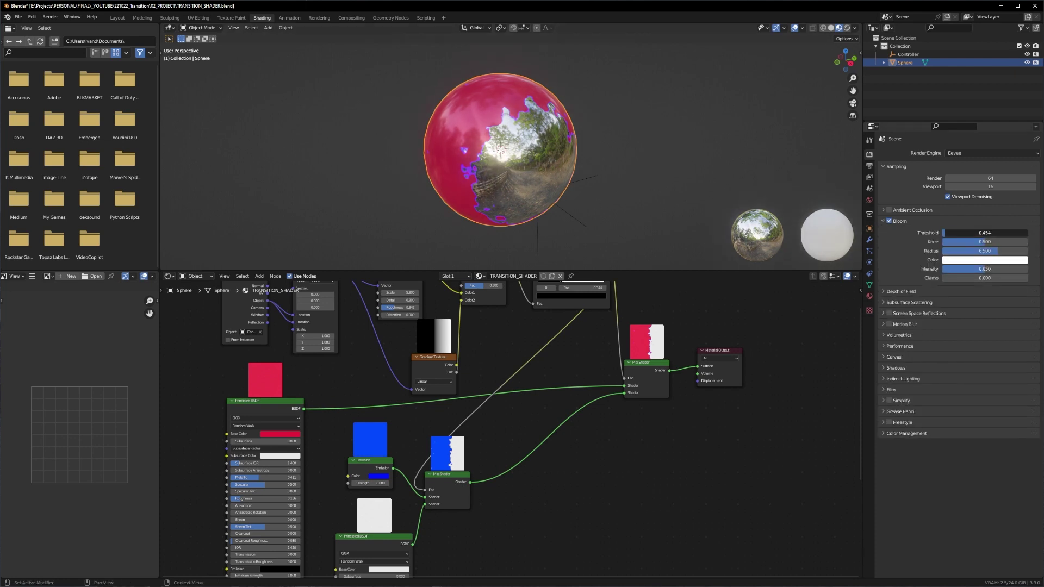
key(alt+a)
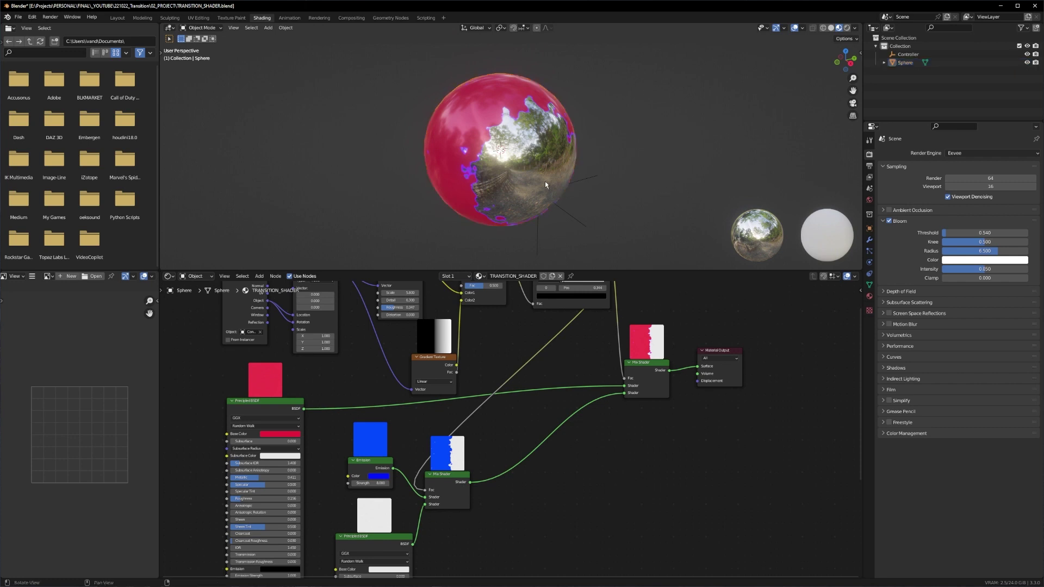
- Inspect the glowing transition edge on the sphere and save the TRANSITION_SHADER file
middle_drag(545, 181, 524, 114)
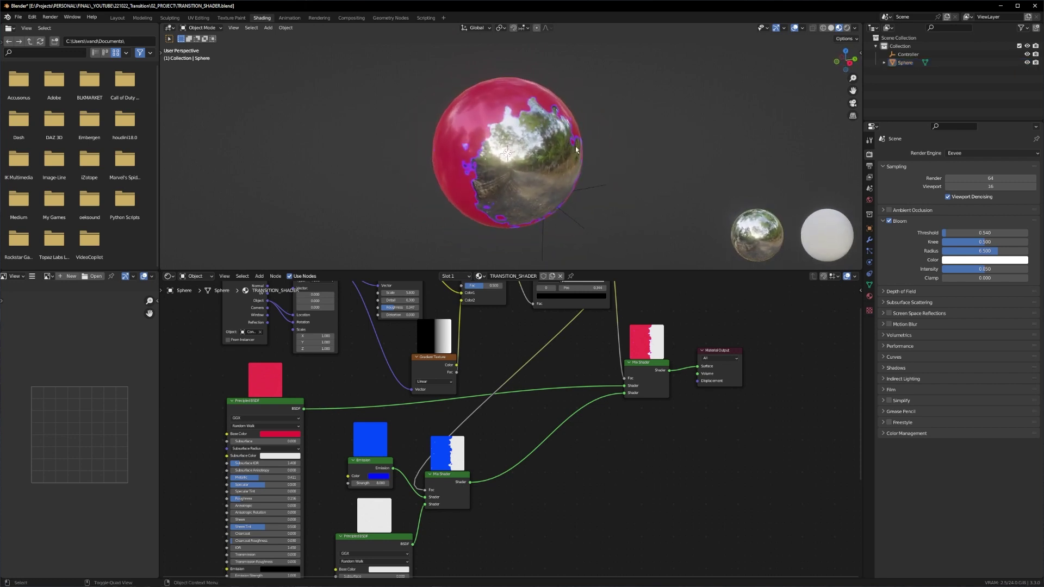
middle_drag(575, 149, 519, 174)
key(ctrl+s)
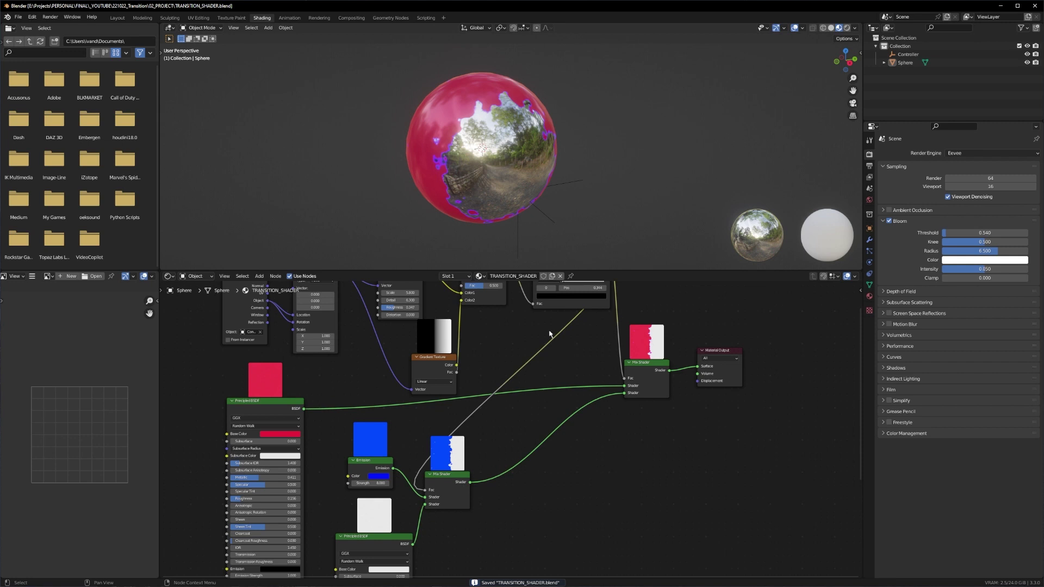
middle_drag(550, 333, 548, 397)
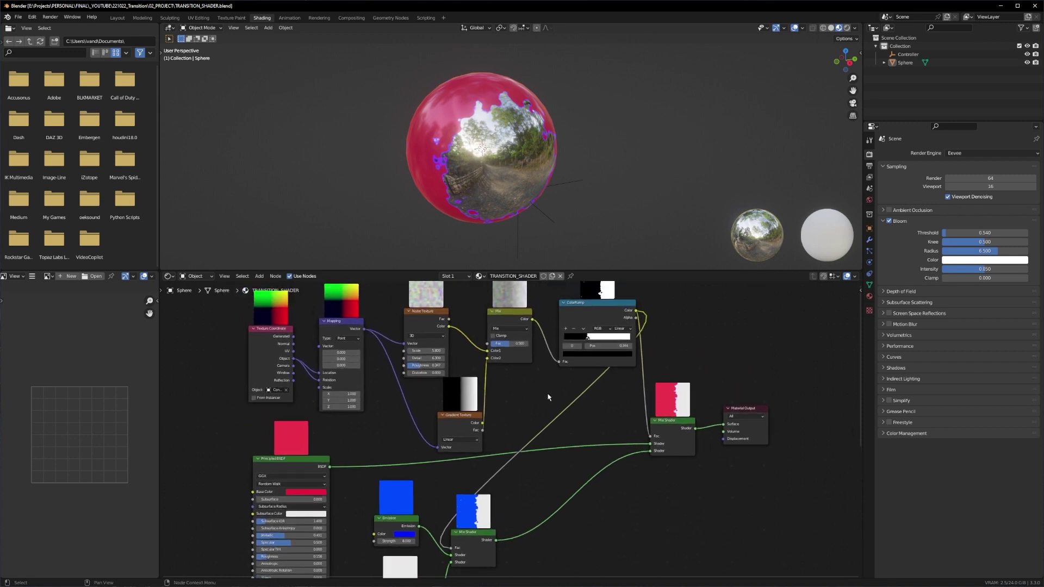
scroll(548, 398, down, 1)
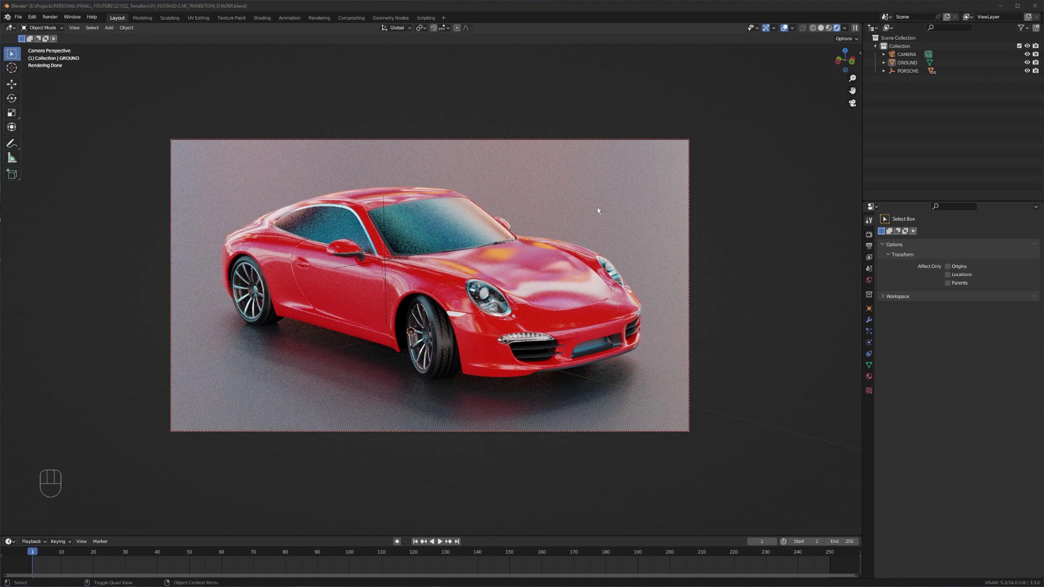
- Examine the car scene's CARPAINT body object, the PORSCHE hierarchy, the GROUND object and the render settings
click(512, 274)
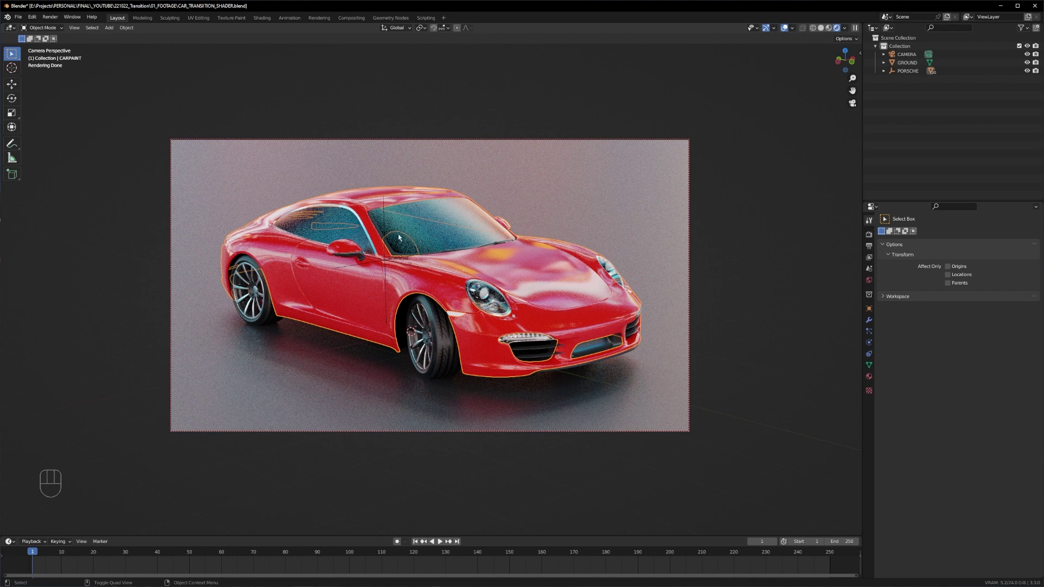
click(884, 71)
scroll(921, 166, down, 5)
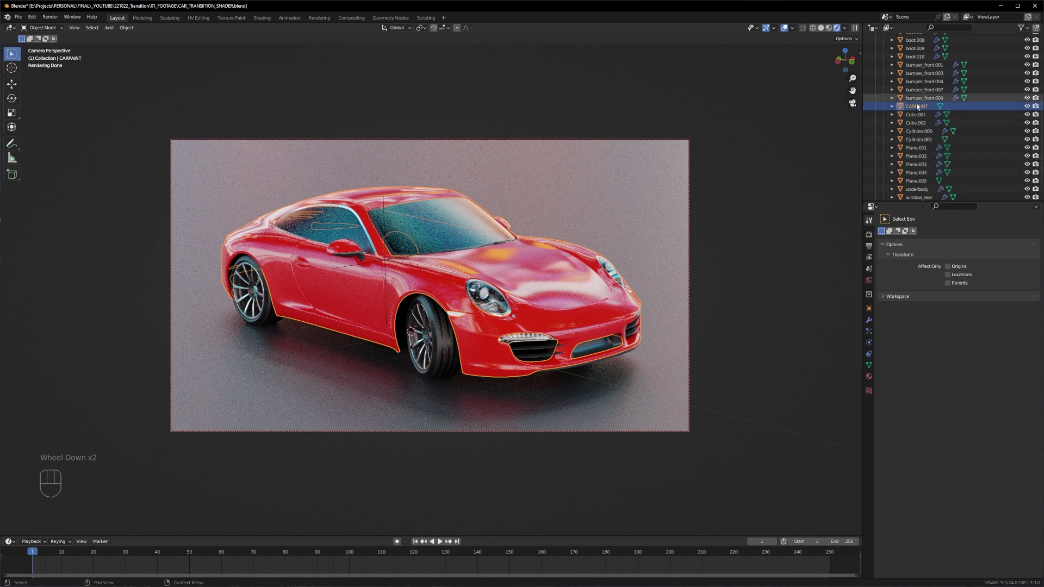
scroll(924, 110, up, 5)
click(883, 70)
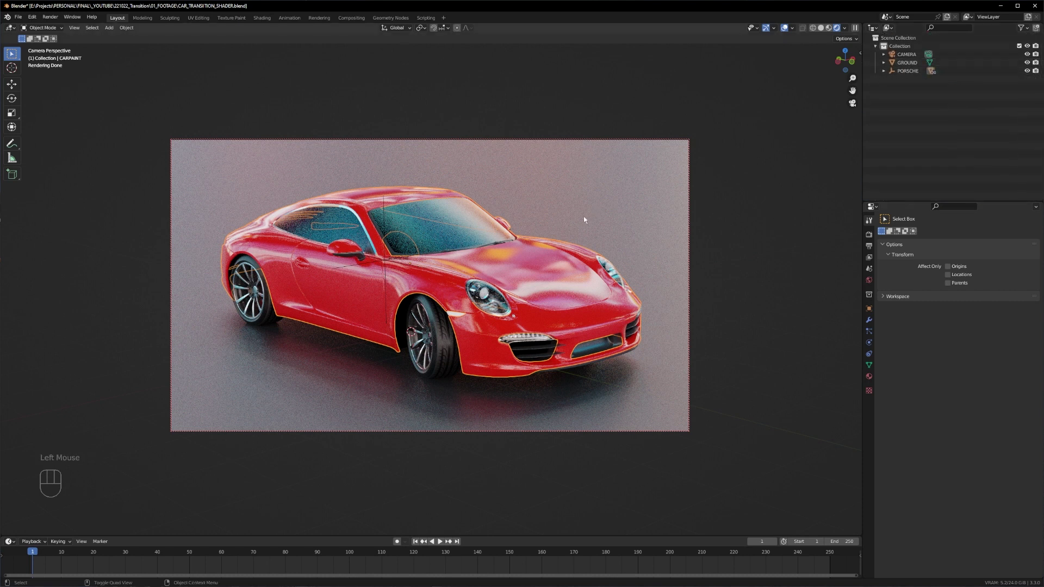
click(755, 264)
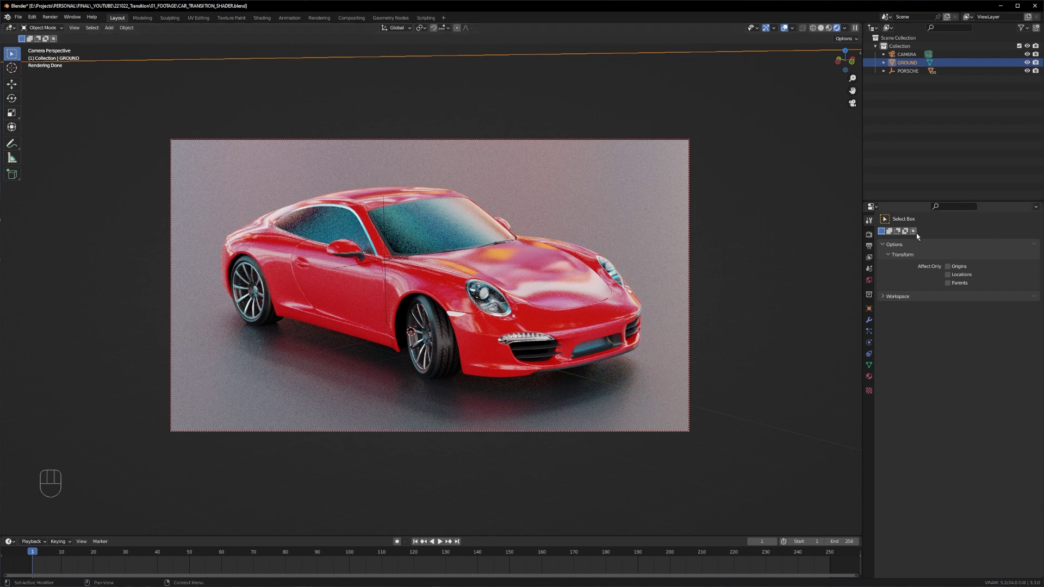
click(870, 235)
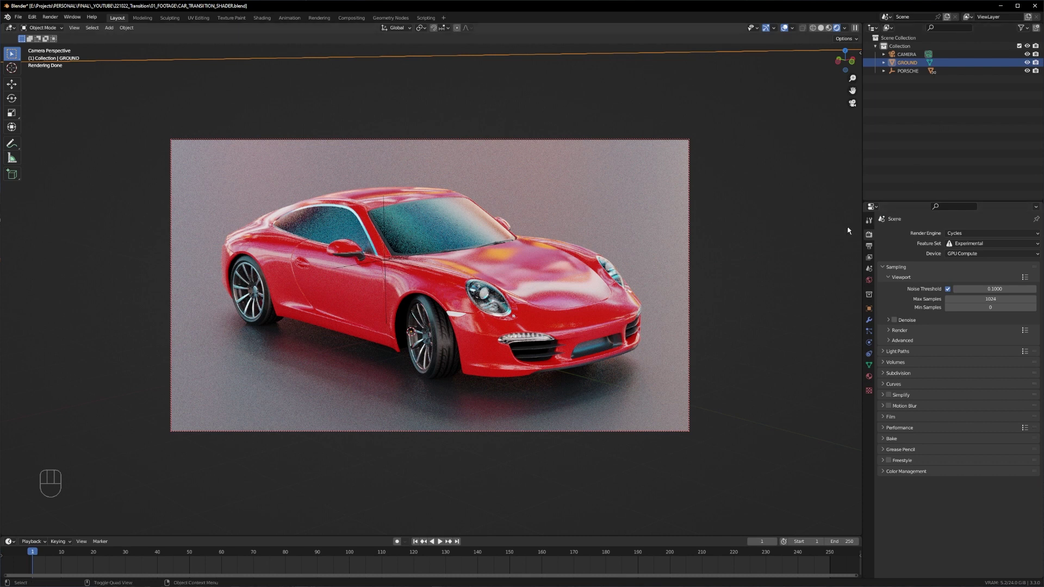
click(869, 221)
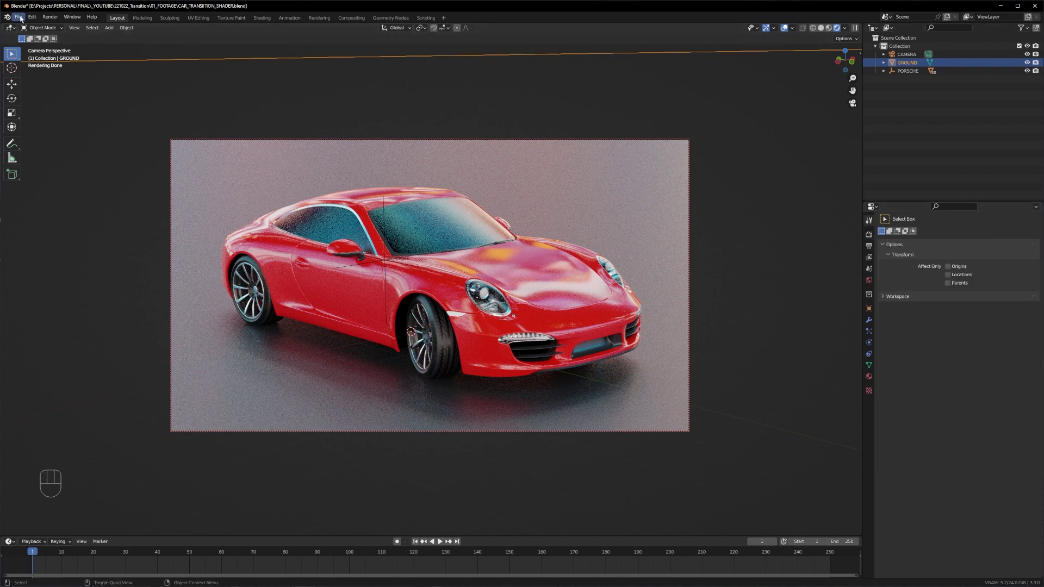
- Append the TRANSITION_SHADER material from TRANSITION_SHADER.blend in the 02_PROJECT folder into the car scene
click(186, 63)
click(18, 17)
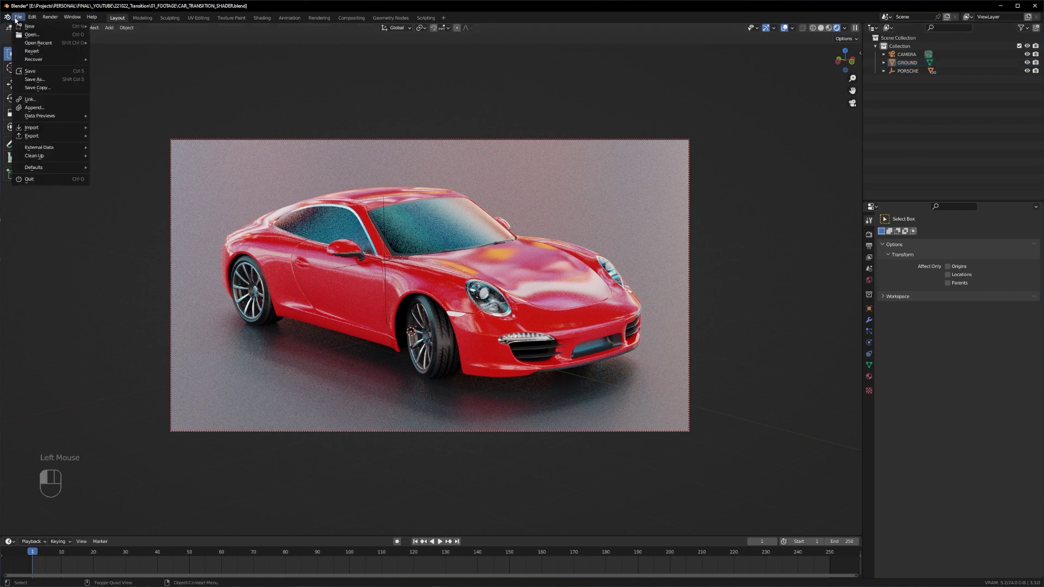
click(35, 108)
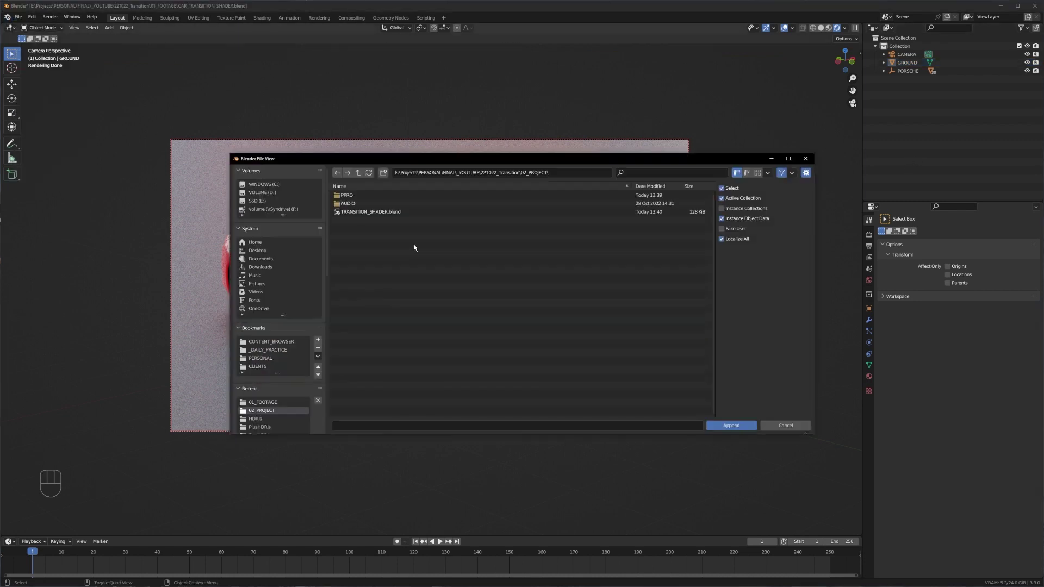
double_click(370, 213)
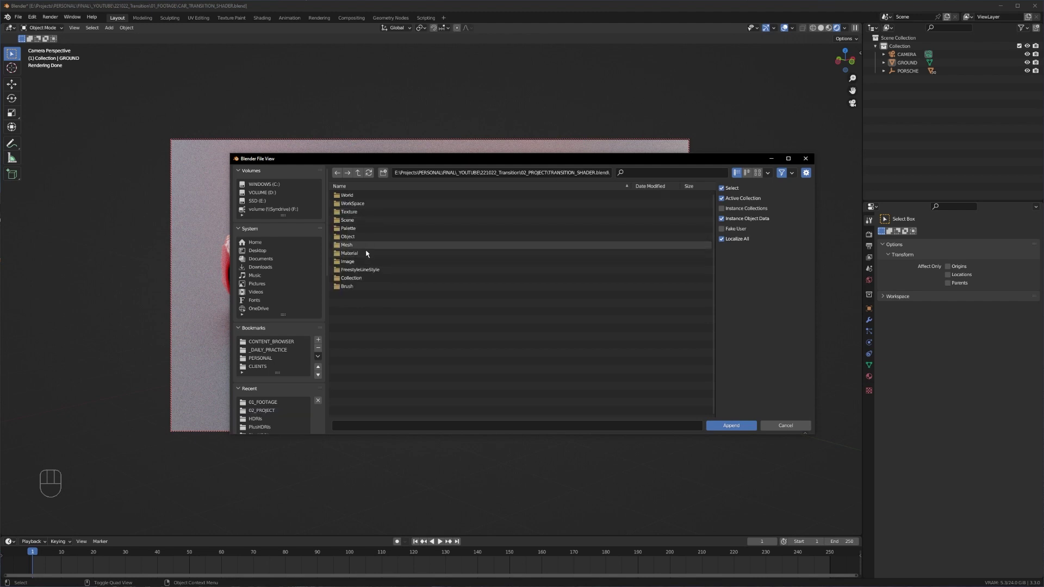
double_click(341, 253)
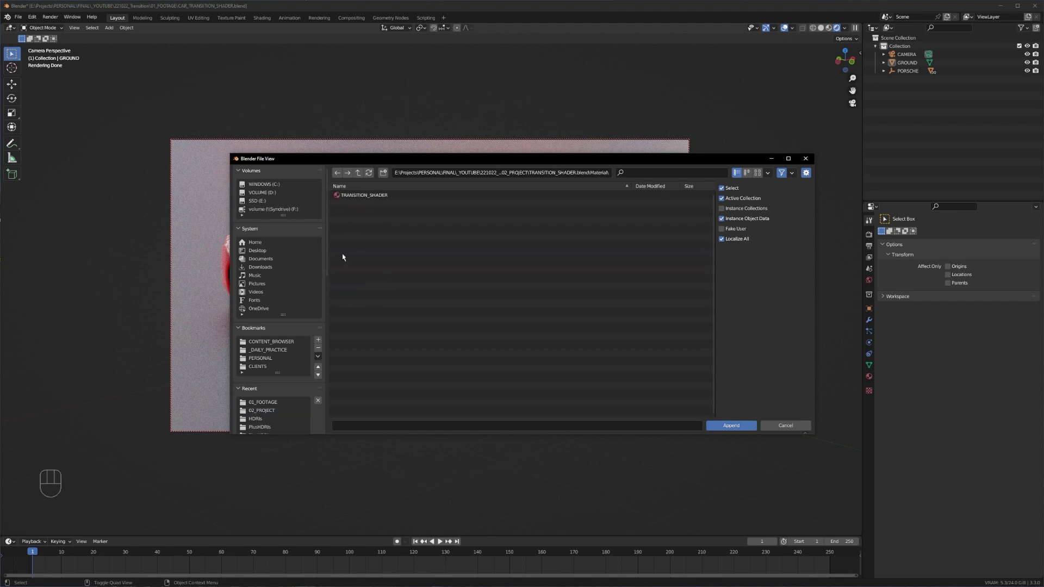
double_click(359, 196)
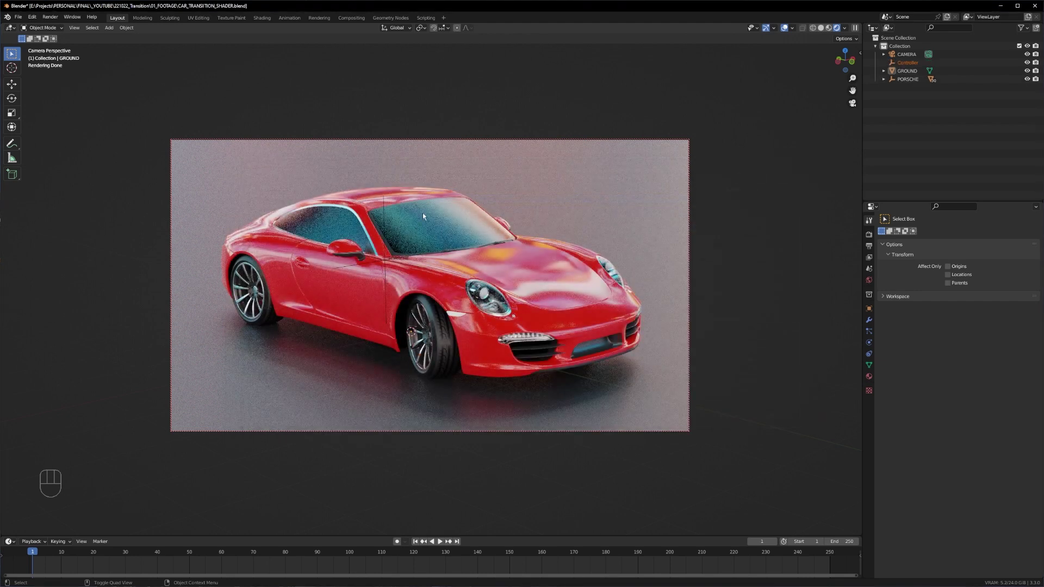
click(922, 124)
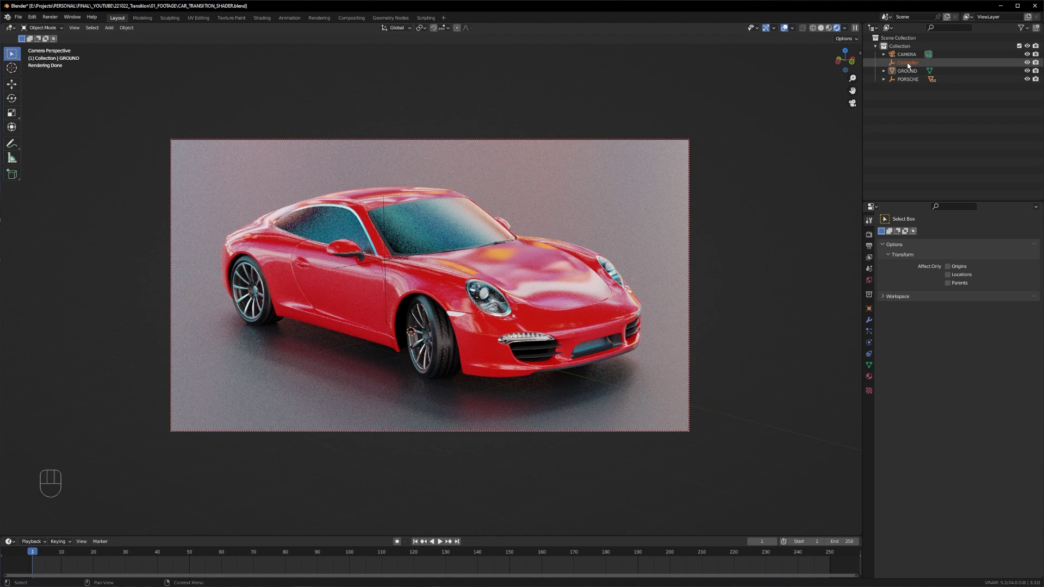
click(910, 98)
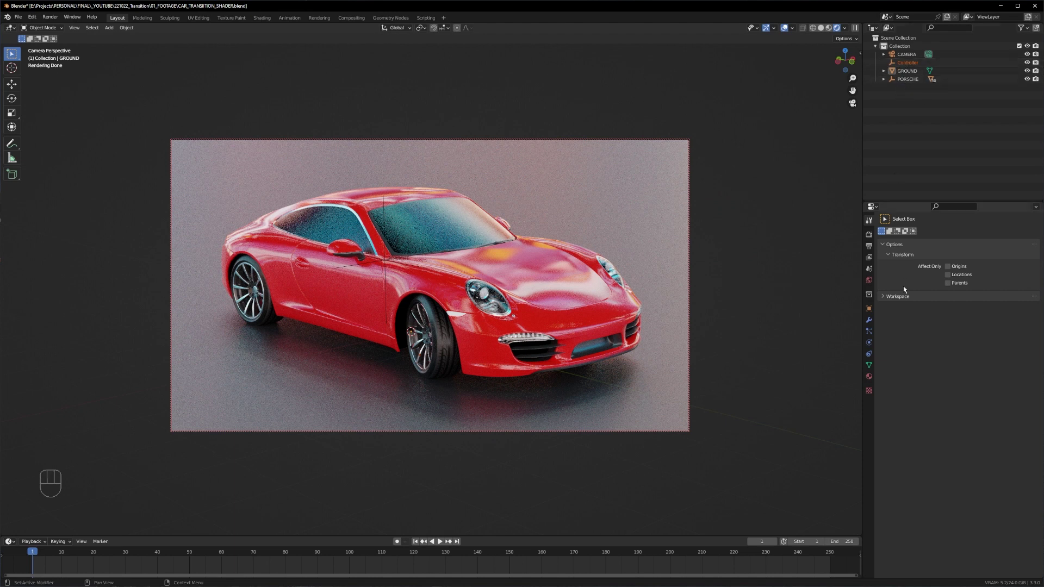
- Replace the CARPAINT material on the car body with the TRANSITION_SHADER material
click(516, 285)
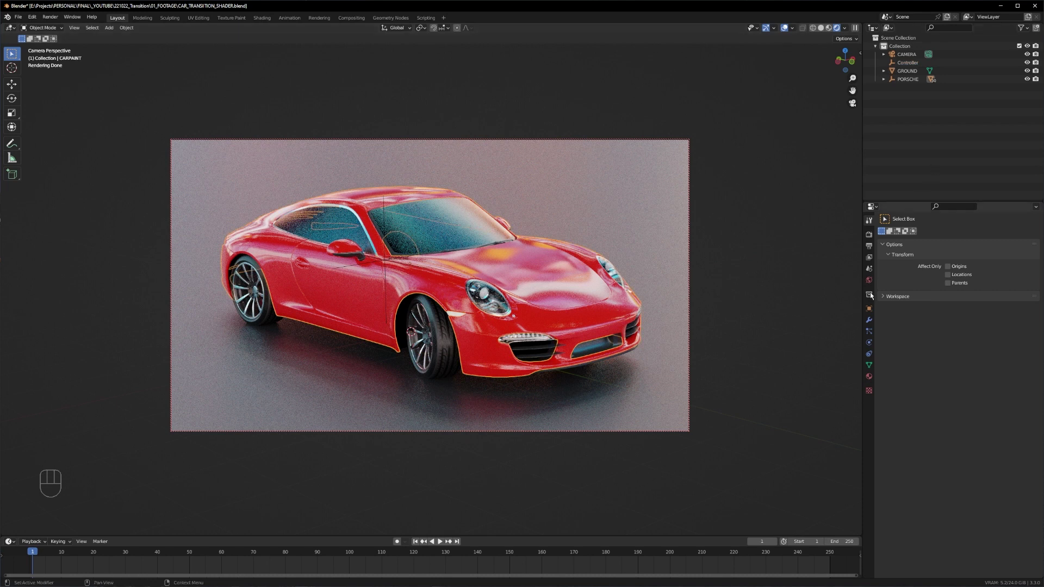
click(869, 376)
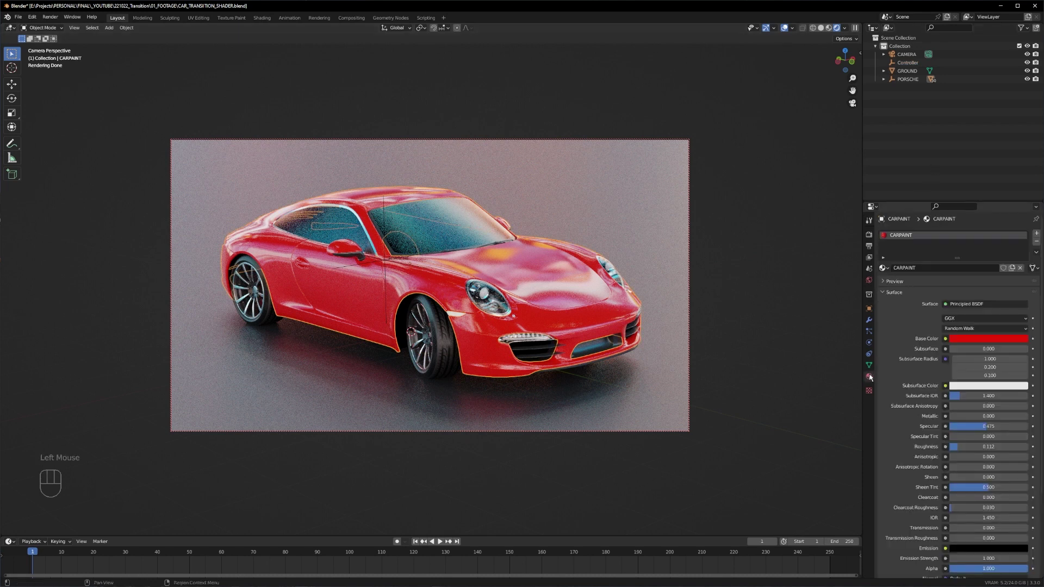
click(1037, 242)
click(883, 268)
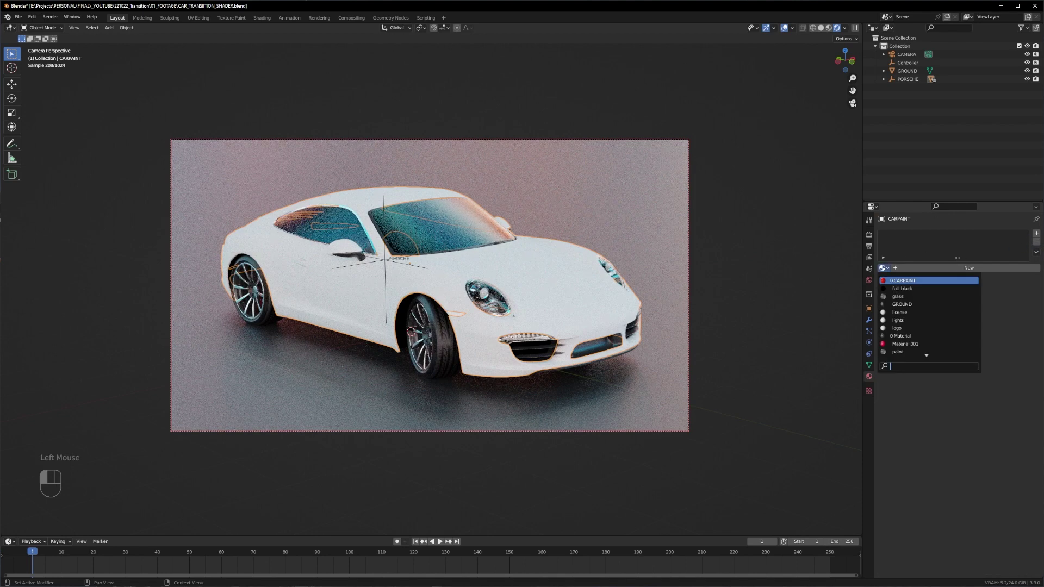
text(tr)
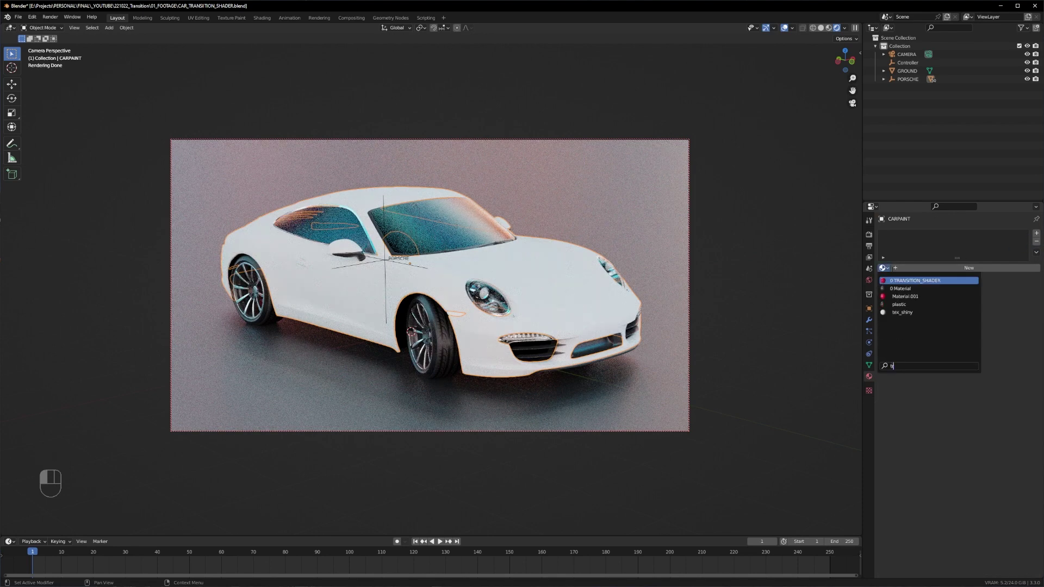
key(Return)
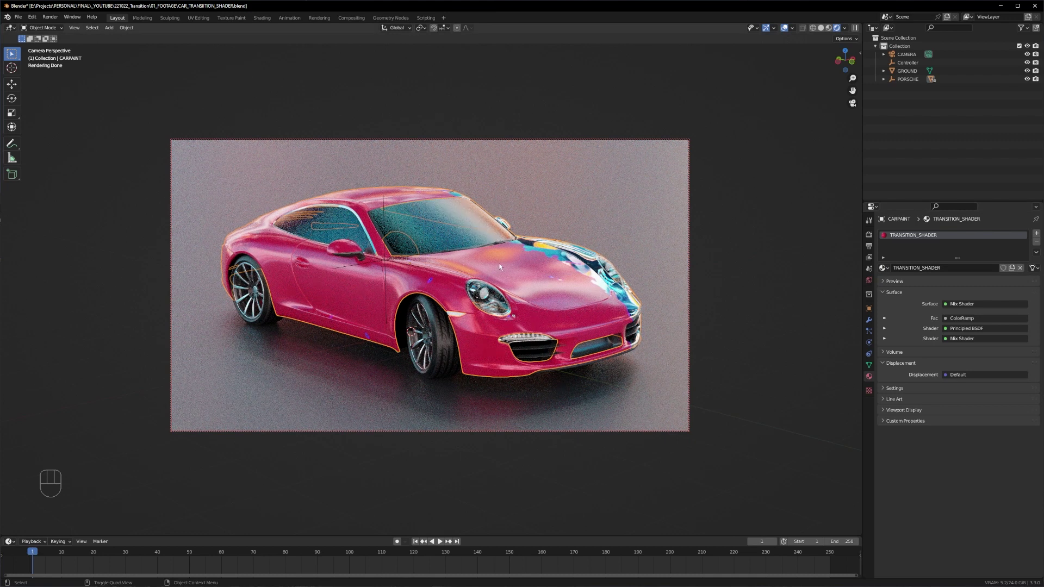
- Move the Controller empty so the chrome material covers more of the car's front end and hood
click(907, 62)
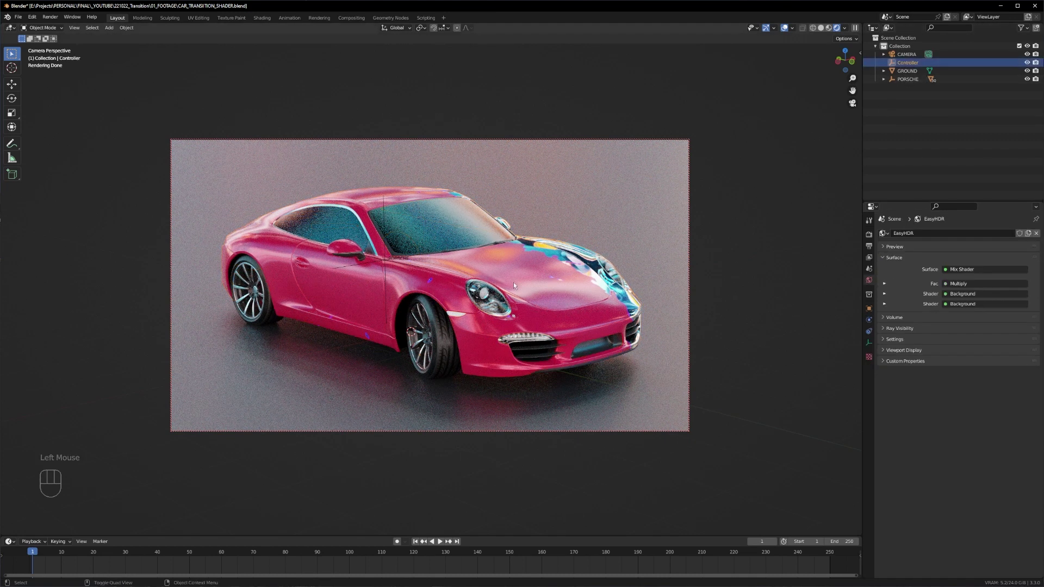
key(g)
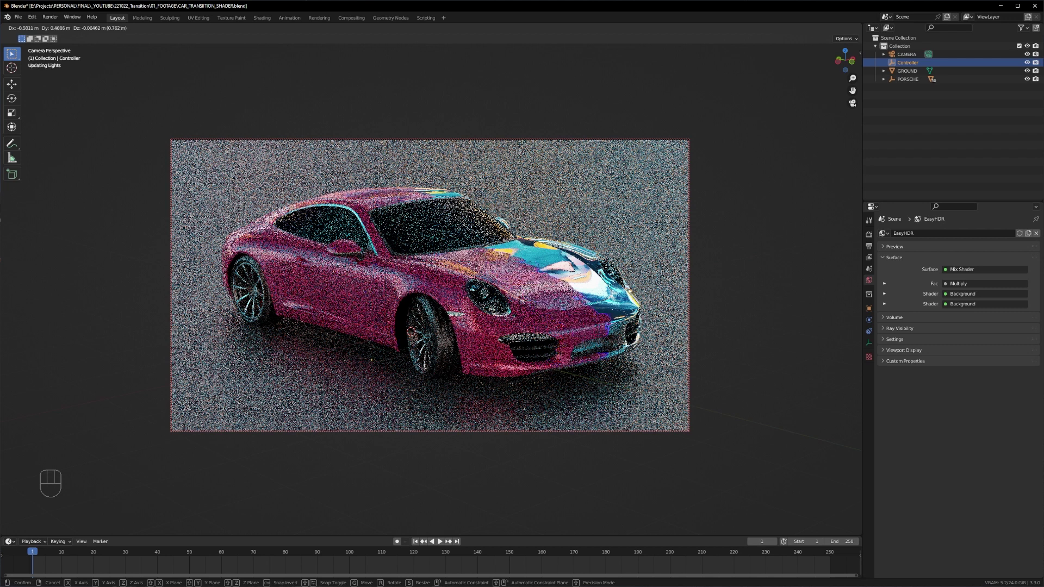
click(558, 276)
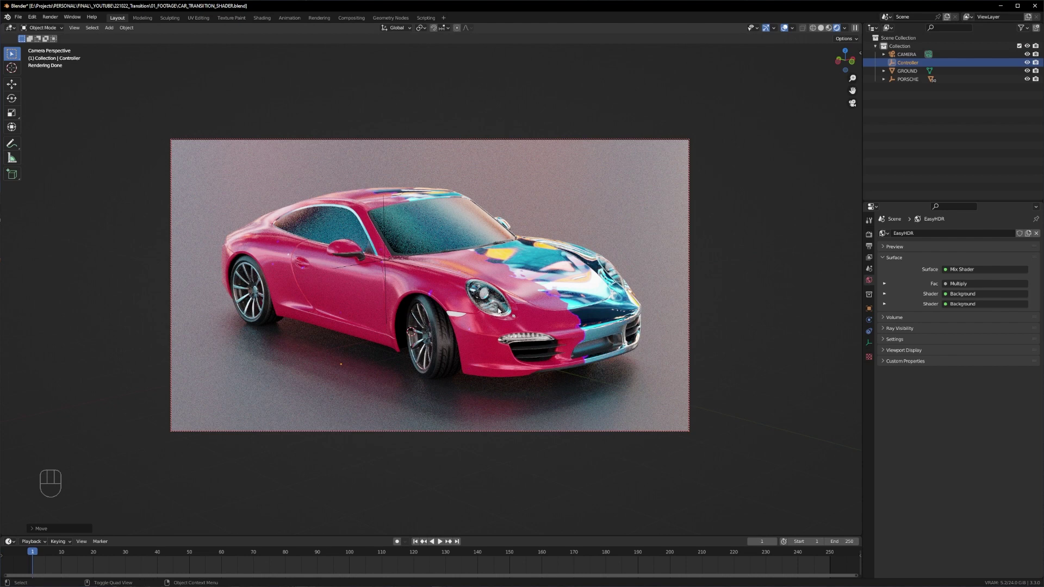
- Rotate the Controller empty by 90 degrees in the camera view so the chrome starts from the car's rear
text(r-90)
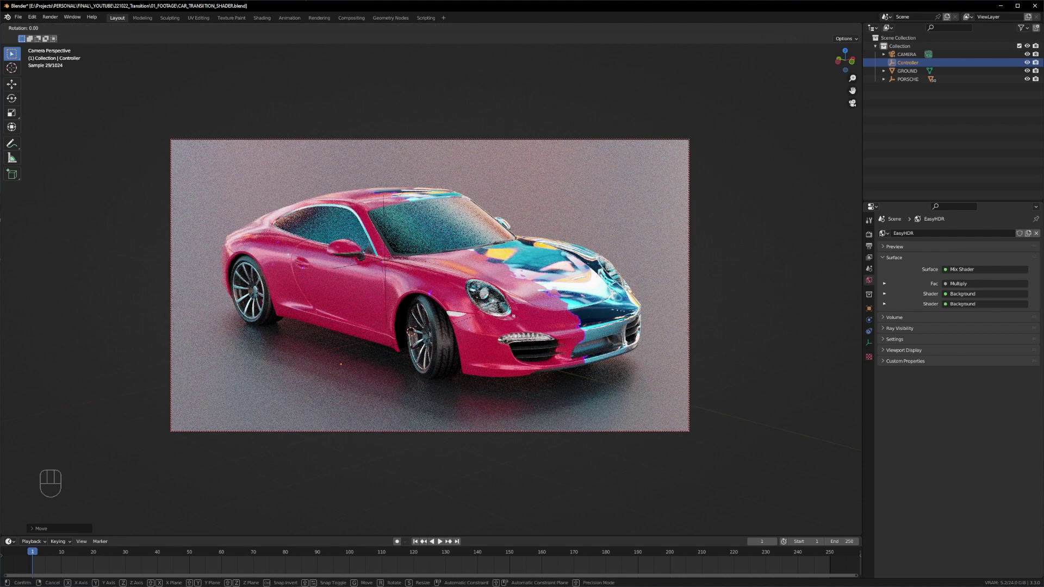
key(Return)
text(r)
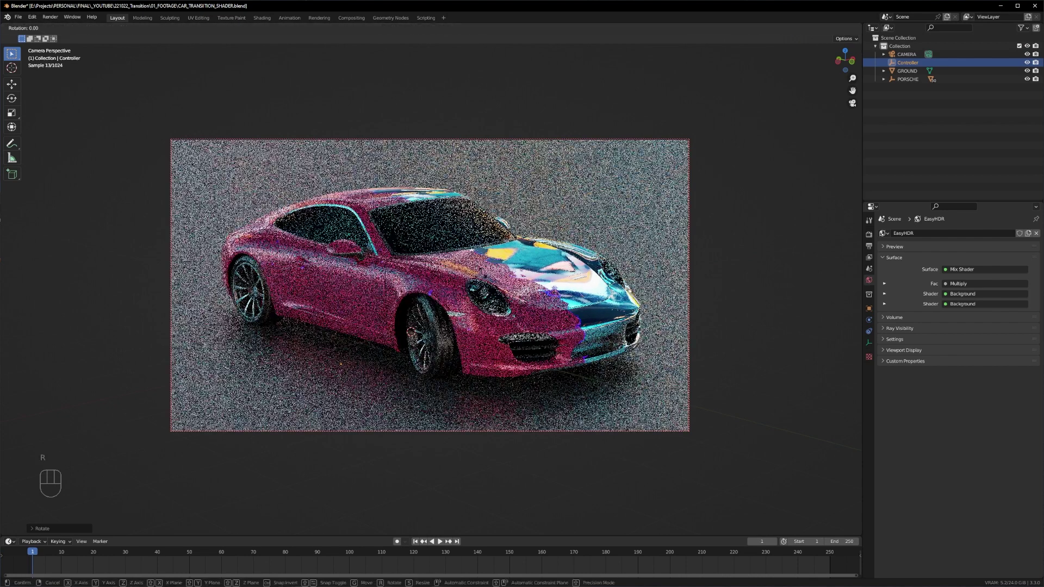
text(--90)
key(Return)
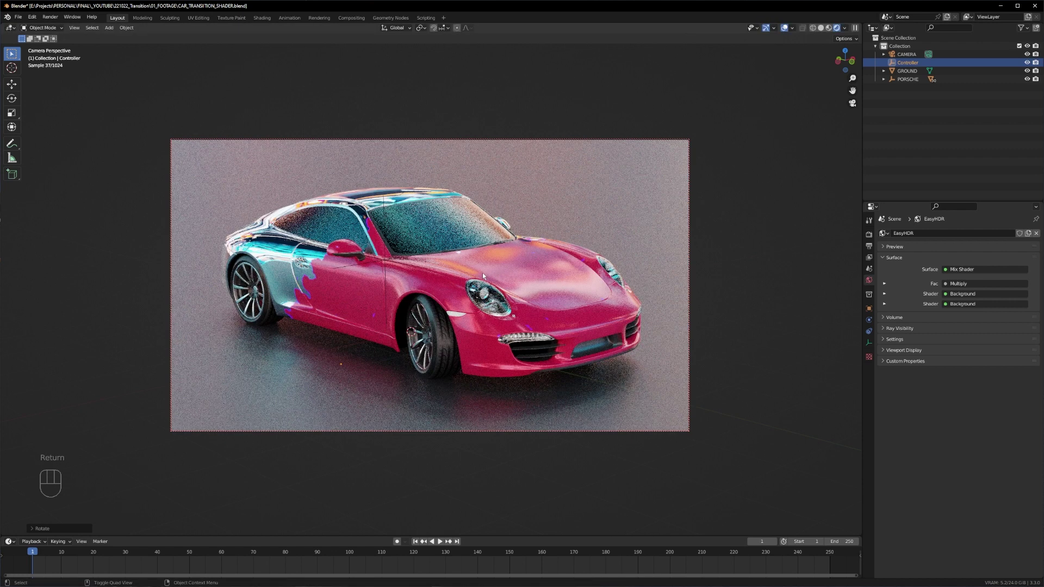
- Move the Controller empty and rotate it about -32 degrees so the chrome covers the car's rear half up to the front wheel
key(g)
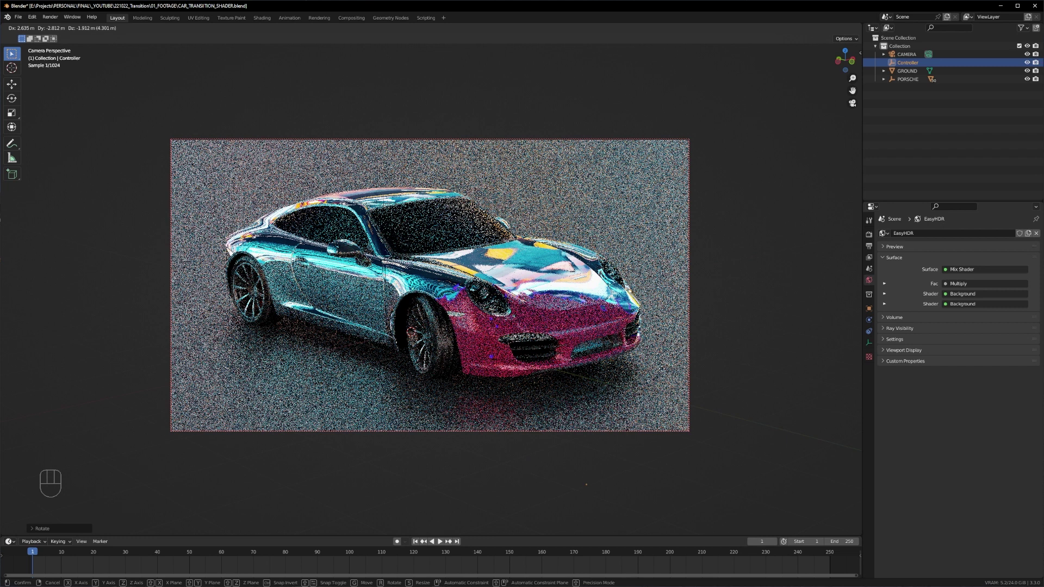
click(579, 298)
key(r)
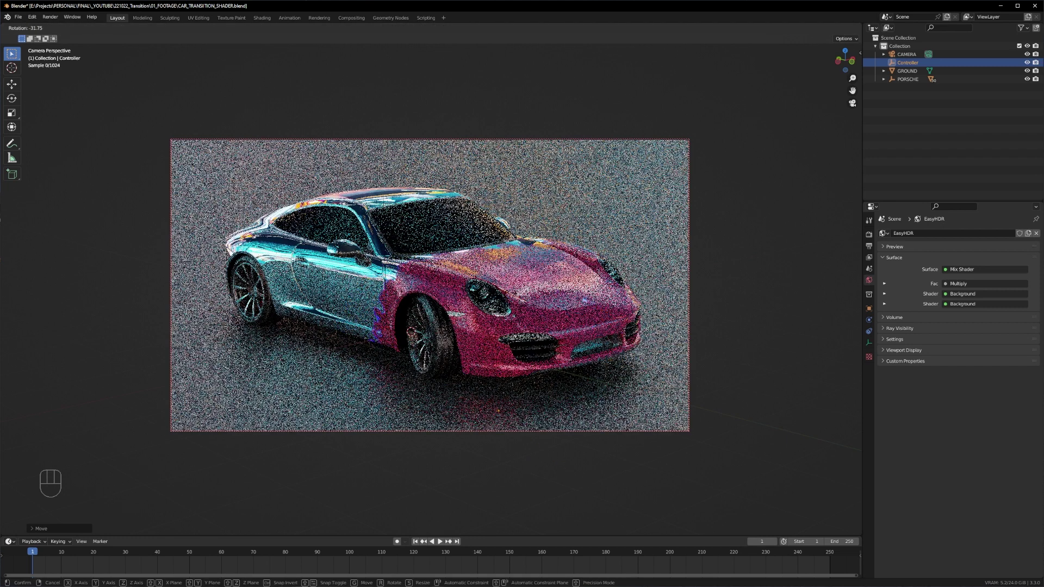
click(510, 295)
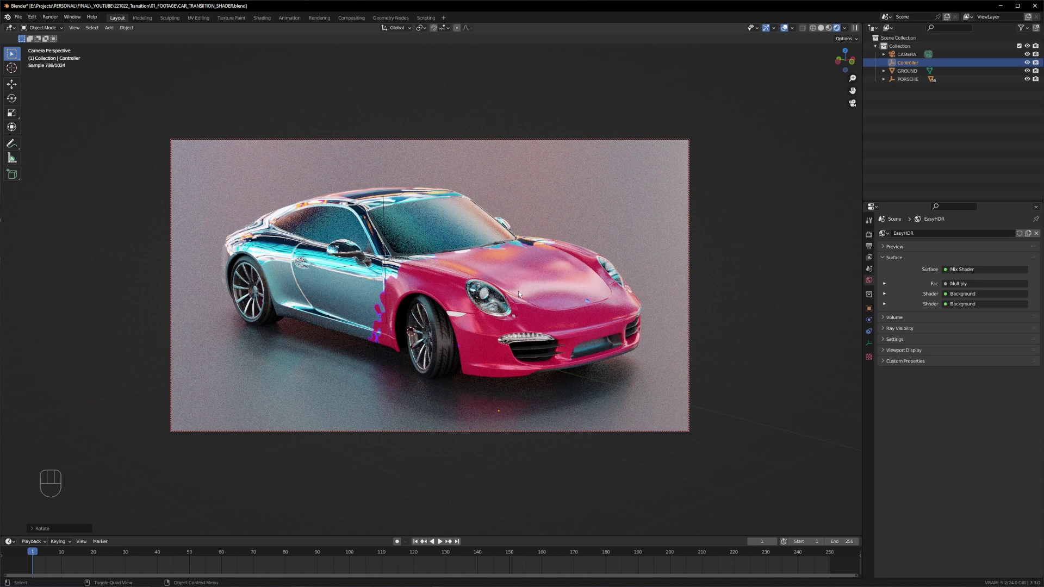
- Move the Controller empty toward the car's rear so the transition edge crosses the side door
key(g)
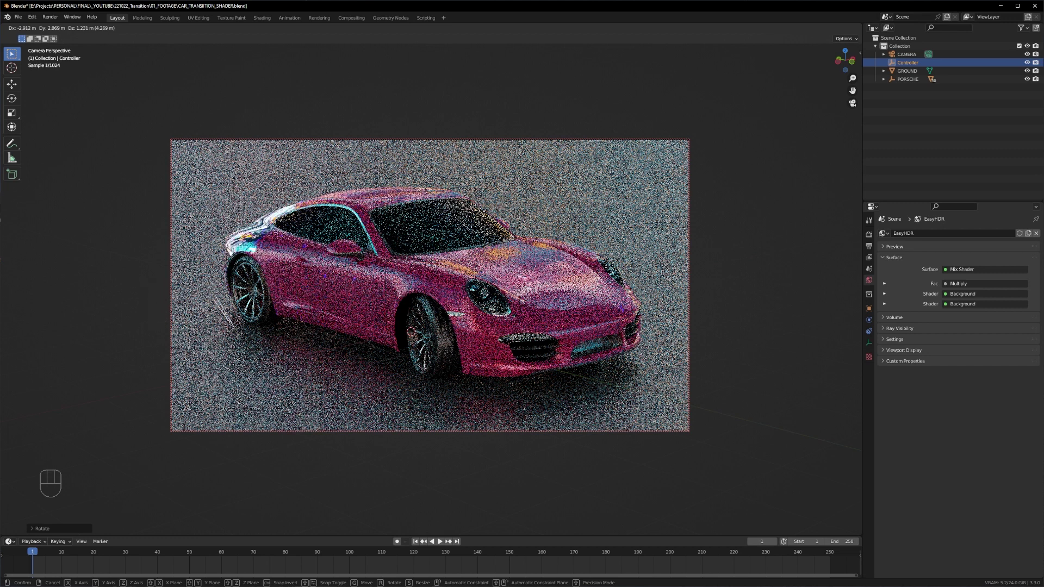
click(431, 237)
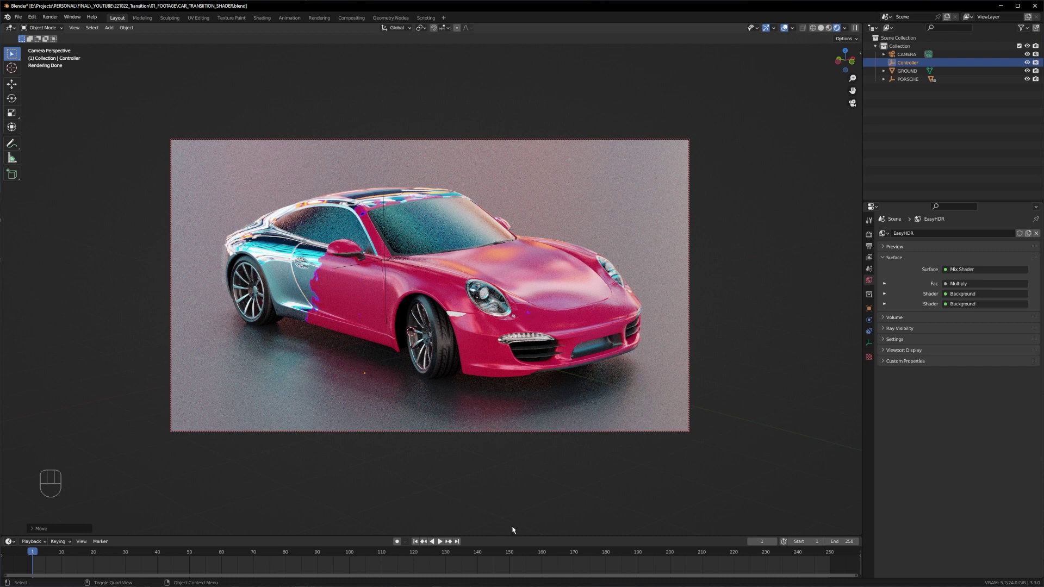
- Enlarge the timeline area, turn it into a Shader Editor and select the car body to show its TRANSITION_SHADER nodes
drag(521, 536, 515, 344)
drag(520, 360, 520, 356)
click(10, 366)
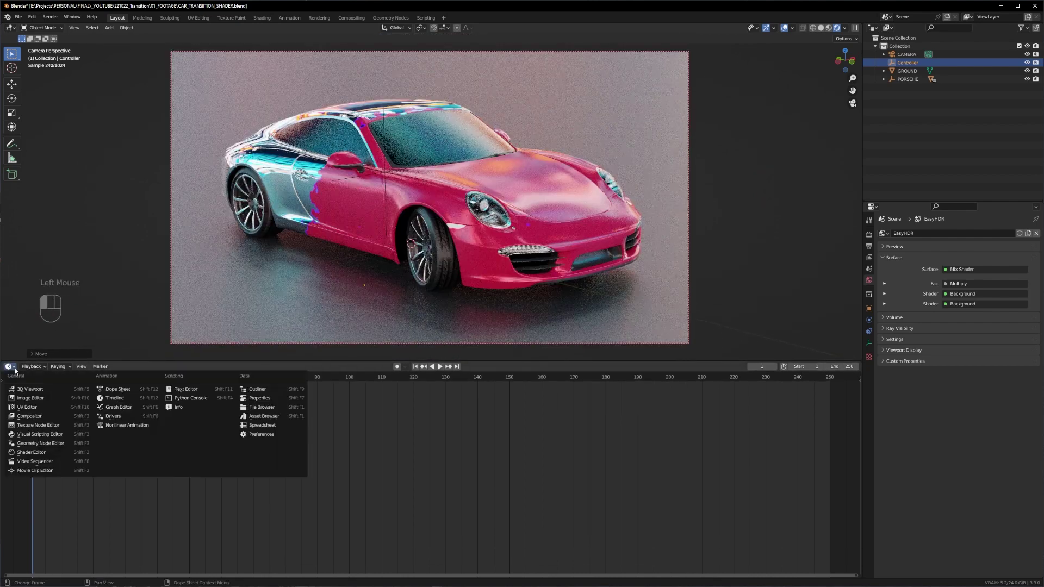
click(98, 427)
click(10, 367)
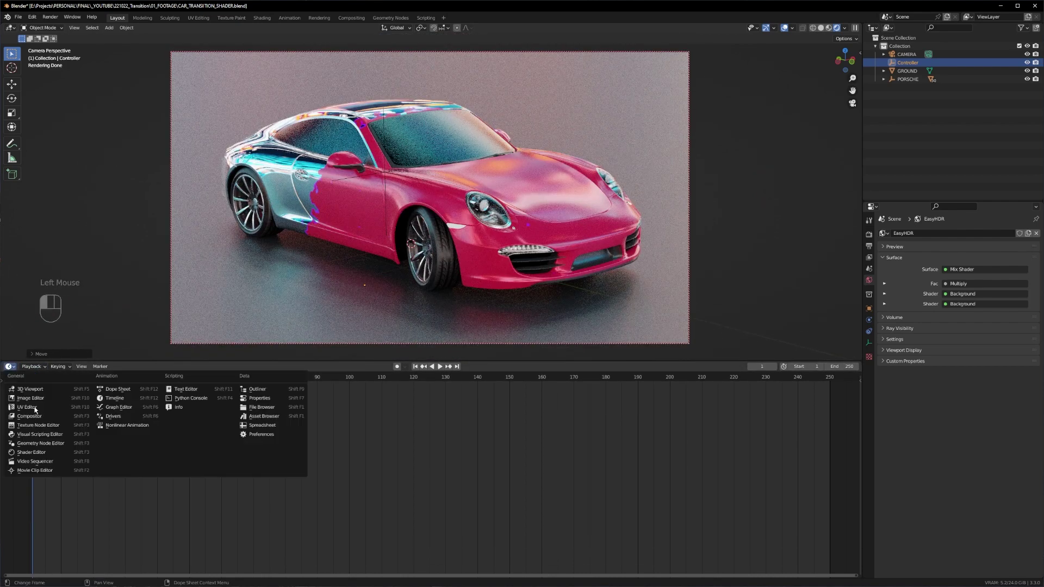
click(44, 453)
click(564, 203)
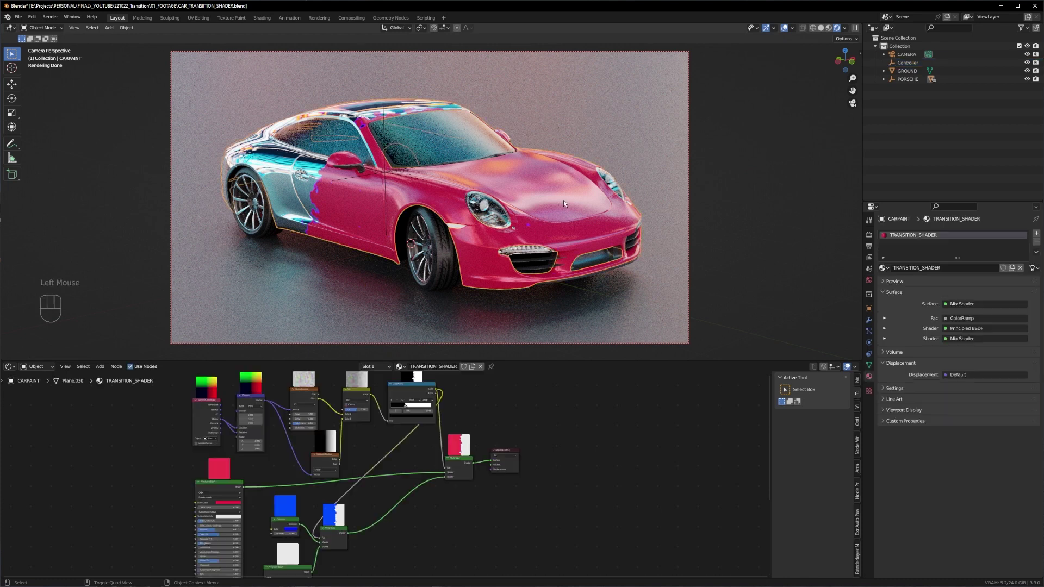
- Set the Noise Texture's scale to 3.600 and its roughness to 0.729 to refine the transition edge
scroll(309, 512, up, 2)
middle_drag(326, 478, 303, 497)
scroll(299, 498, up, 3)
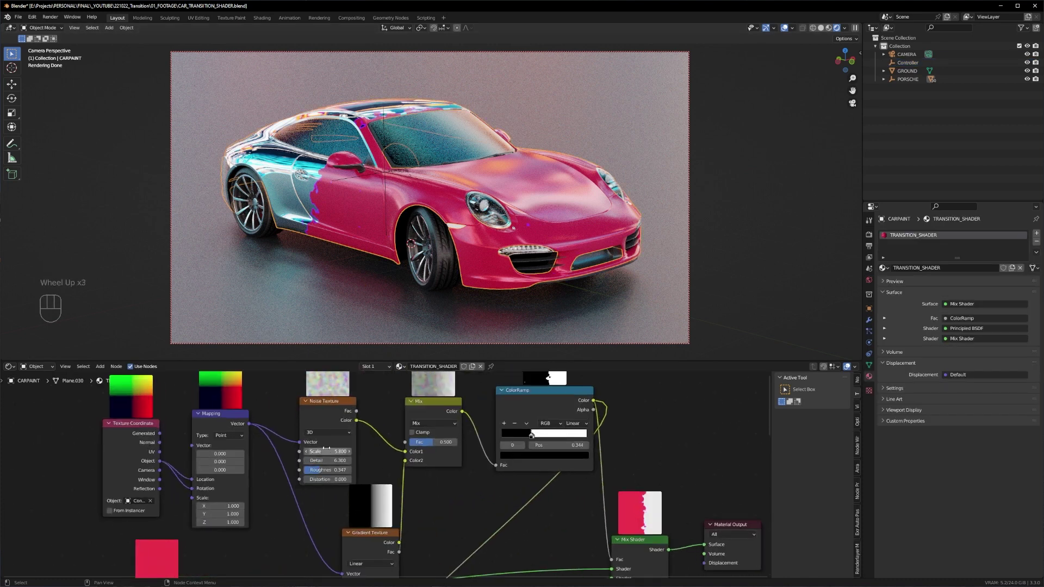
drag(328, 451, 350, 470)
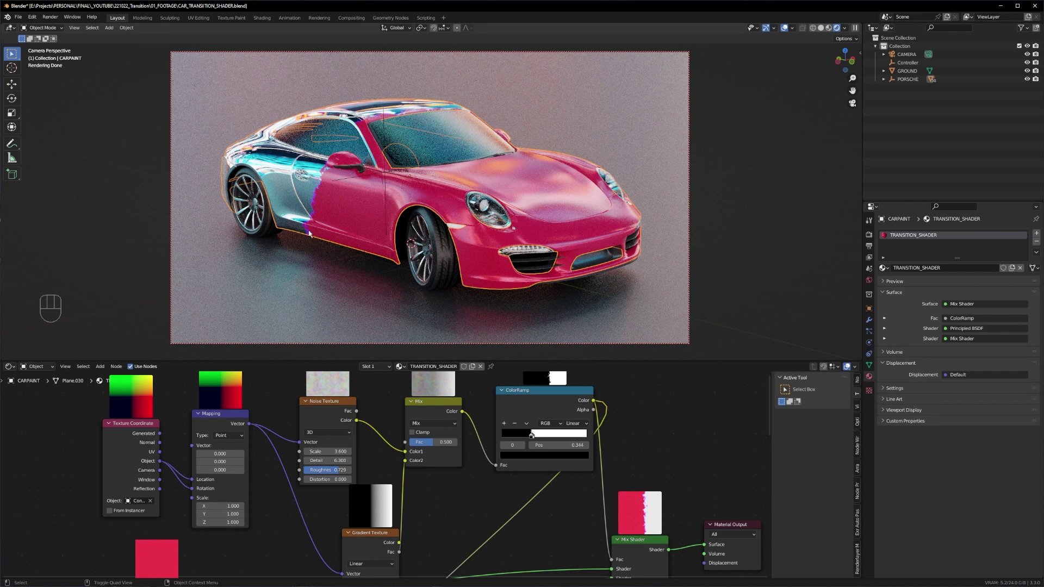
- Change the base color of the red Principled BSDF paint to blue
middle_drag(460, 534, 449, 417)
middle_drag(490, 513, 495, 442)
click(194, 452)
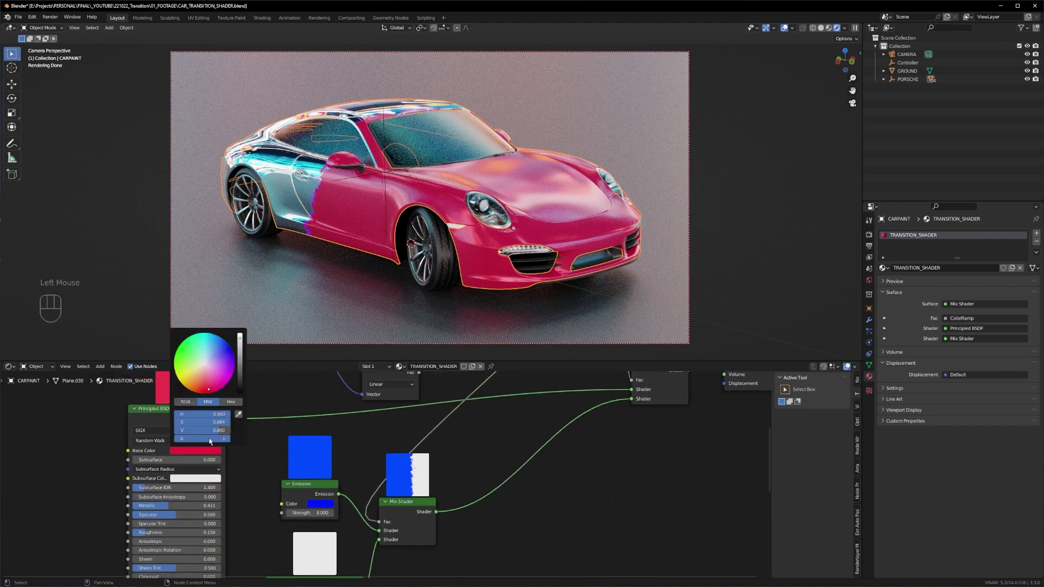
drag(219, 367, 222, 348)
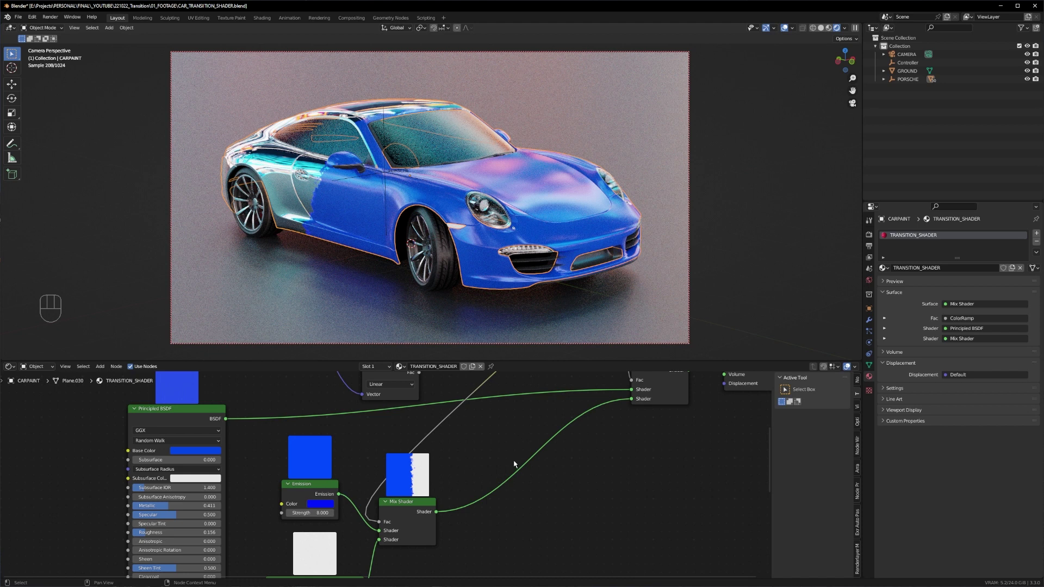
- Set the roughness of the white chrome Principled BSDF to 0.176
middle_drag(583, 510, 545, 469)
middle_drag(468, 556, 470, 464)
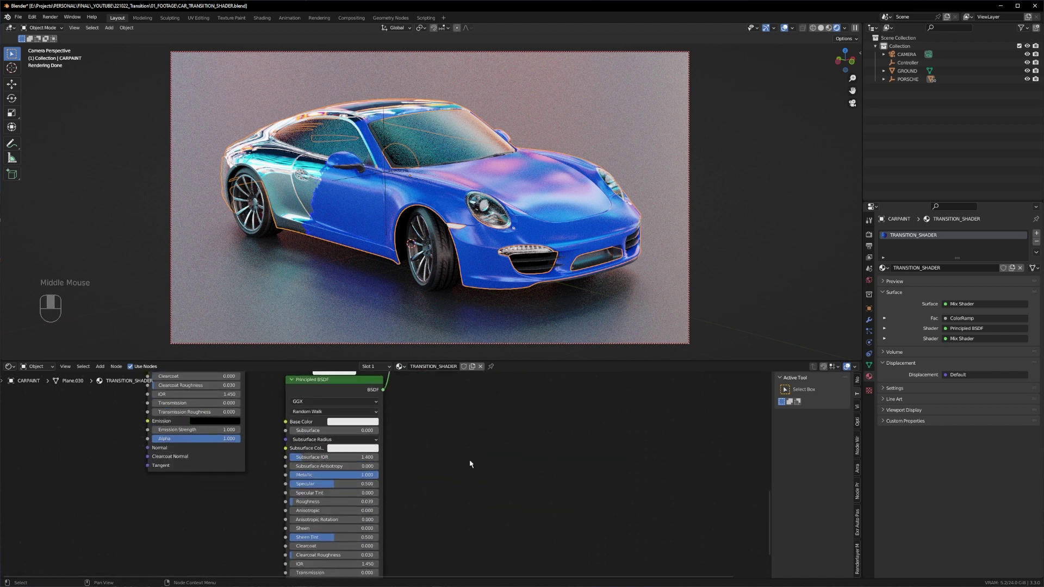
drag(344, 381, 345, 389)
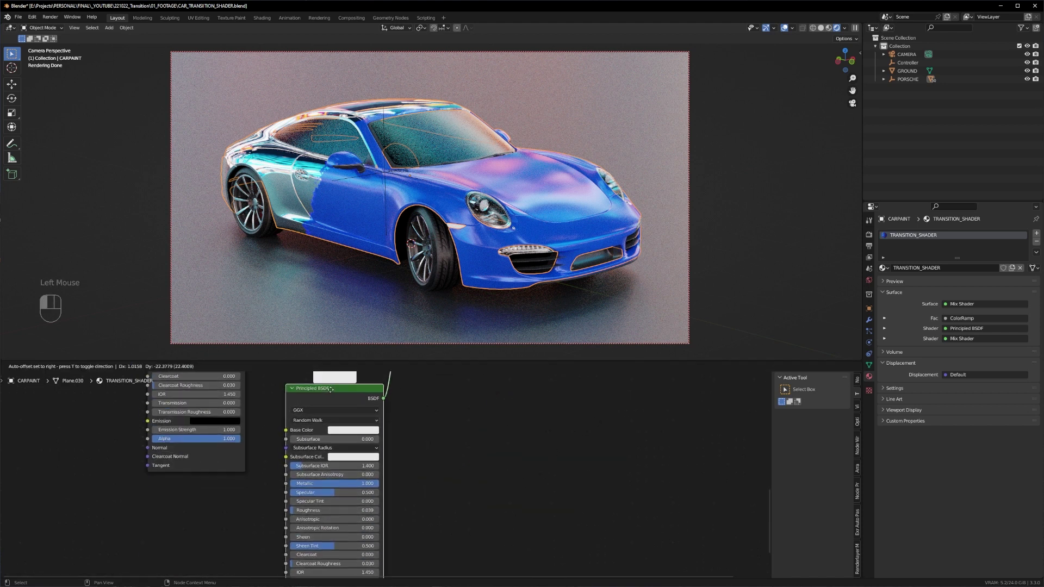
mouse_move(374, 483)
mouse_down()
mouse_move(288, 484)
mouse_move(426, 490)
mouse_up()
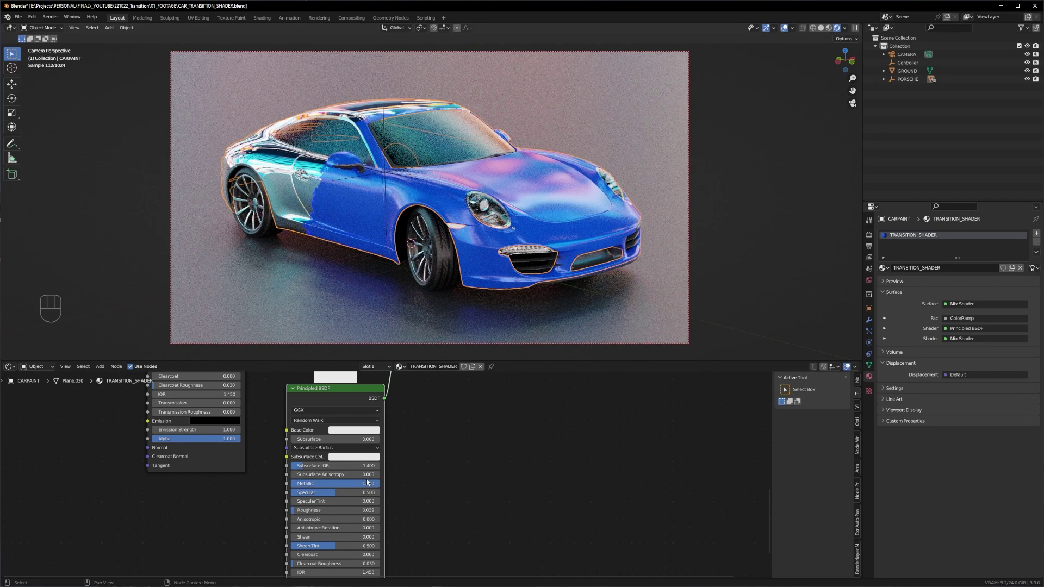
mouse_move(308, 510)
mouse_down()
mouse_move(342, 510)
mouse_move(306, 510)
mouse_up()
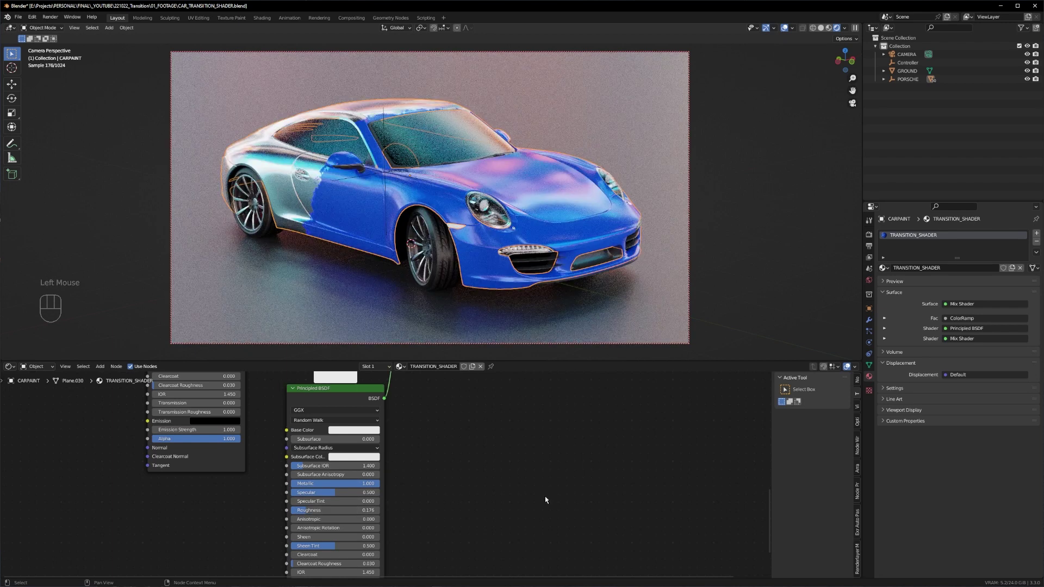
- Move the Controller empty toward the car's front to spread the chrome, and back beyond the rear so the whole body is blue
click(446, 207)
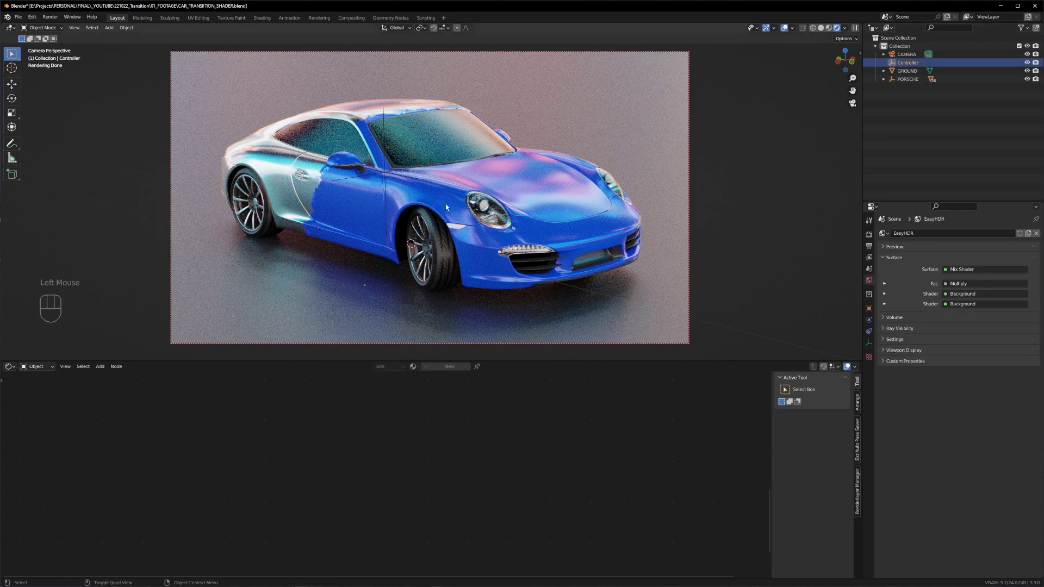
key(g)
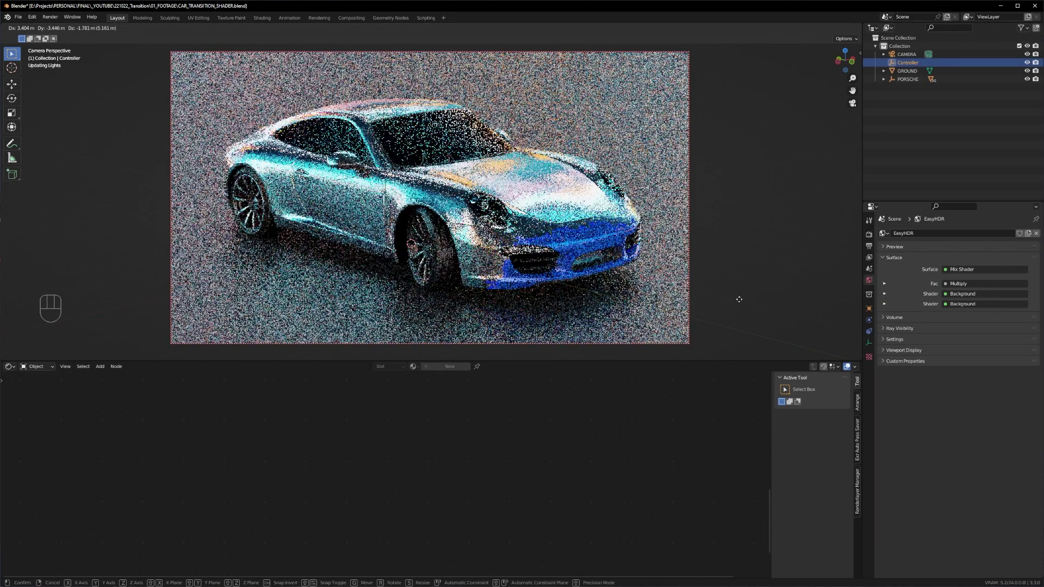
click(772, 312)
key(g)
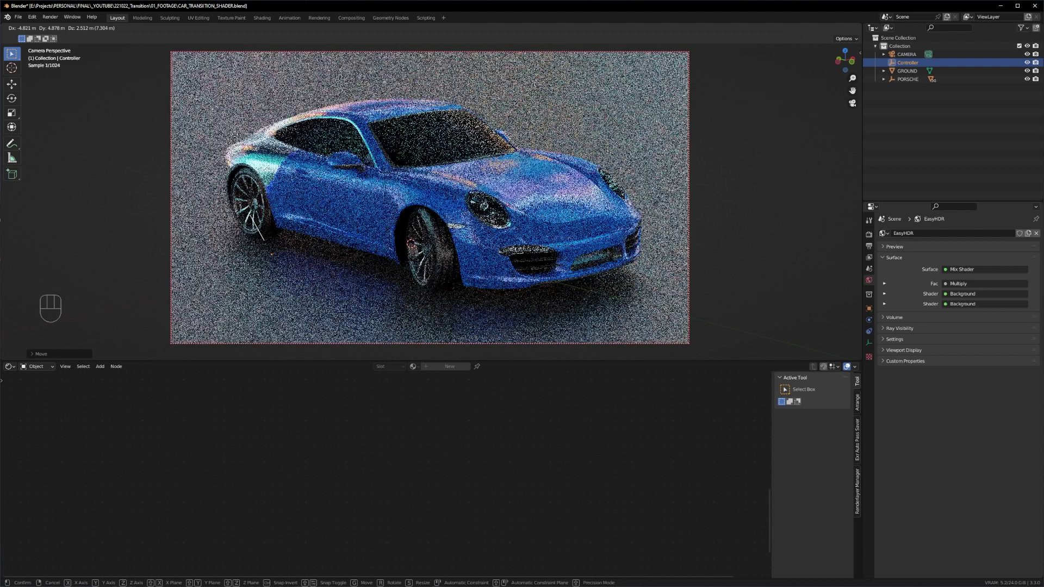
click(136, 93)
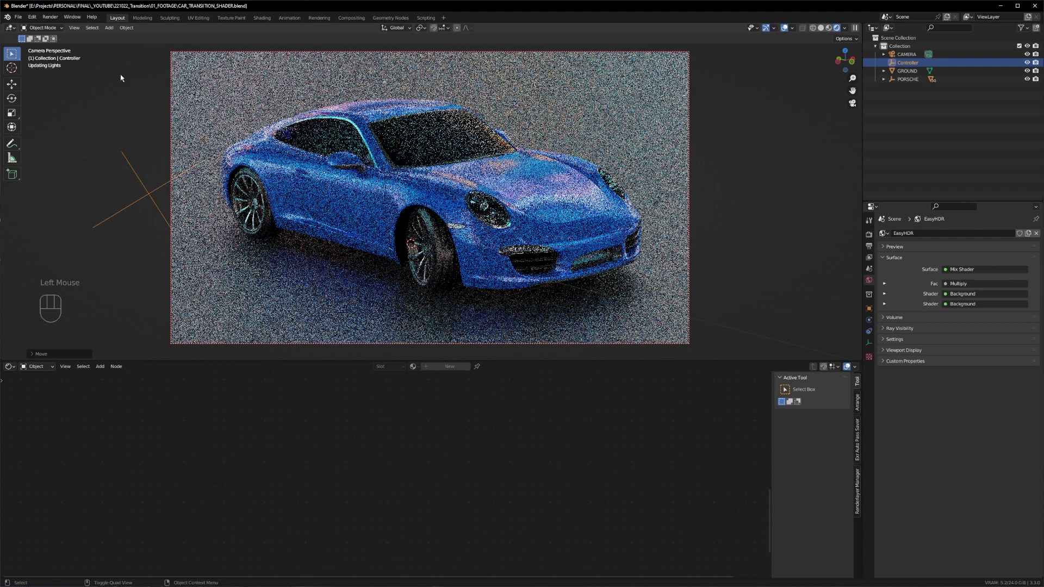